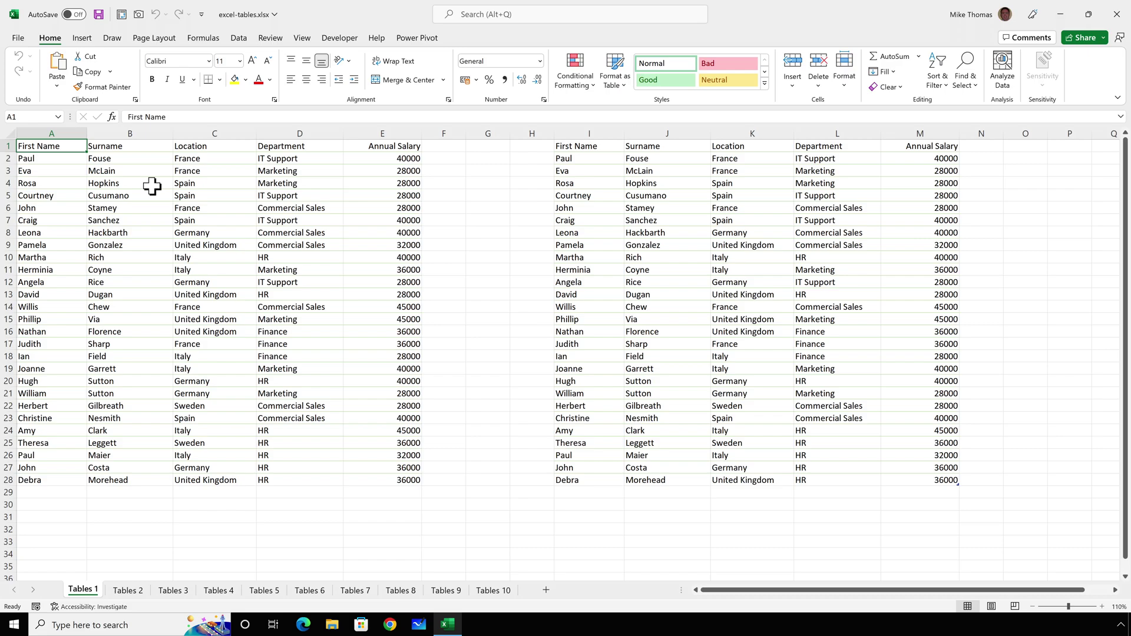
# Step: Compare cells in the right-hand table tblEmployees1 with cells in the plain left-hand list
pyautogui.click(655, 172)
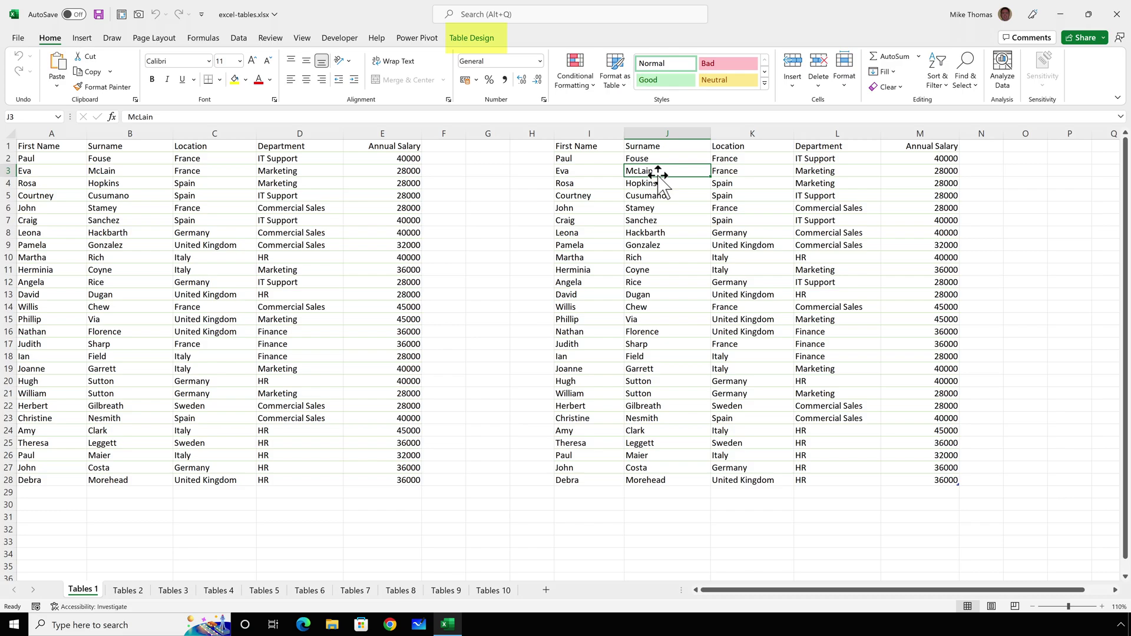
pyautogui.click(354, 172)
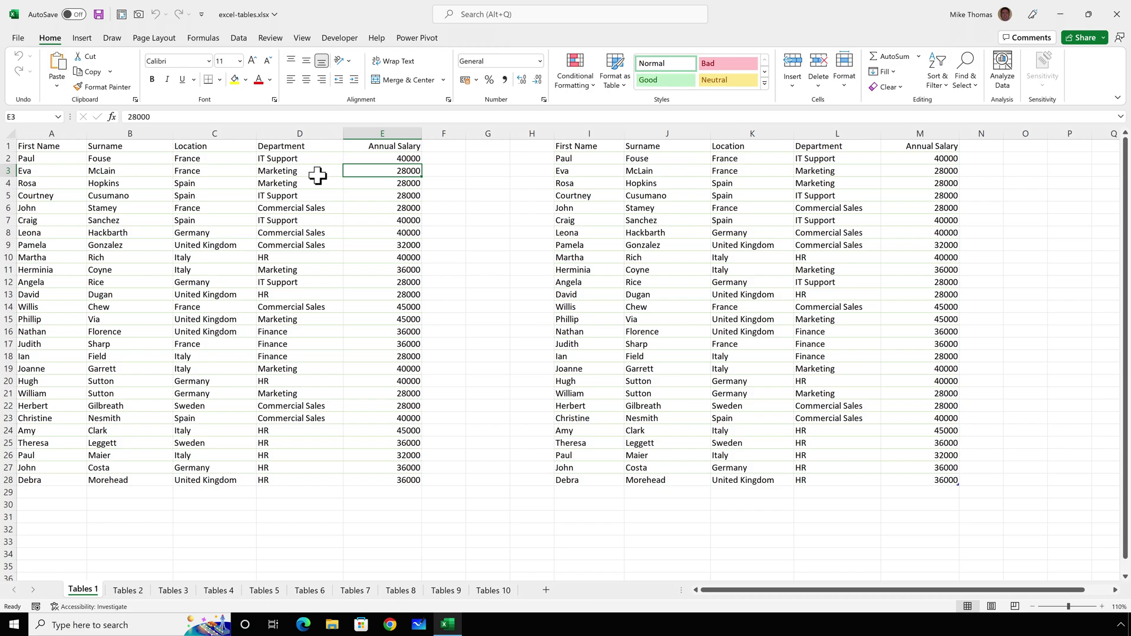
pyautogui.click(654, 208)
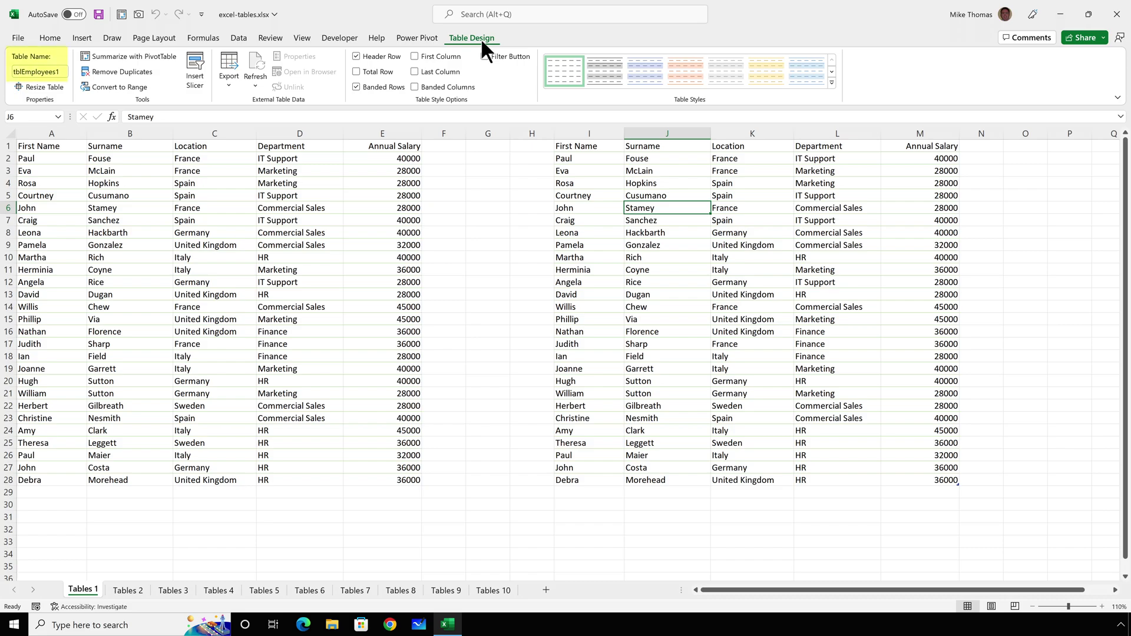
# Step: Review tblEmployees1–7, tblRevenue and Slicer_Department in Name Manager, then close it
pyautogui.click(206, 38)
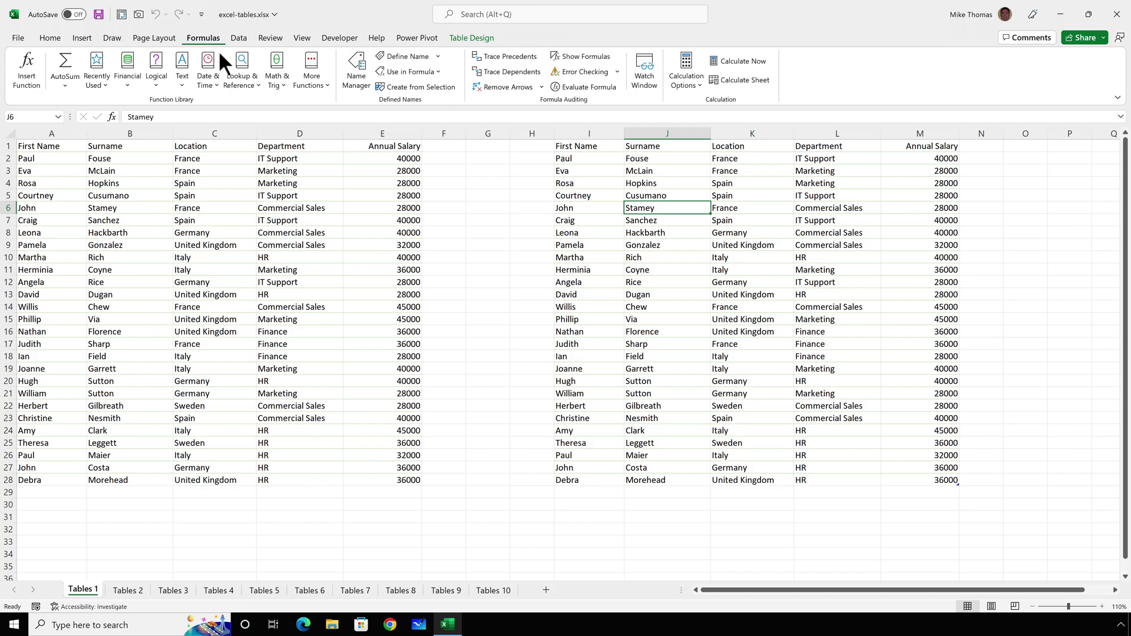
pyautogui.click(358, 69)
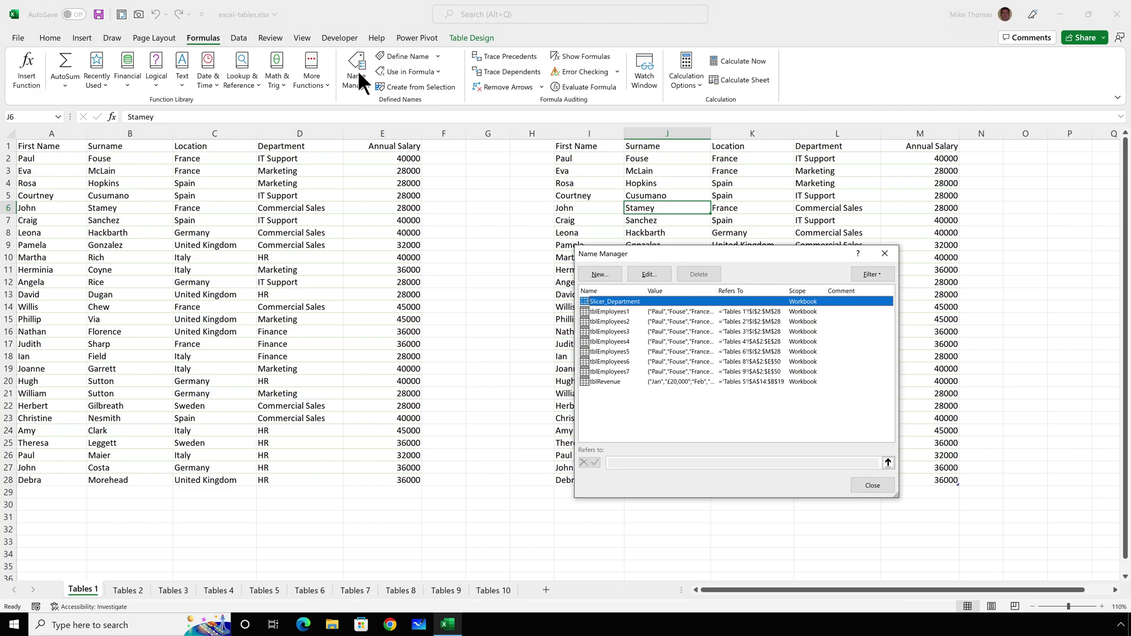
pyautogui.click(883, 485)
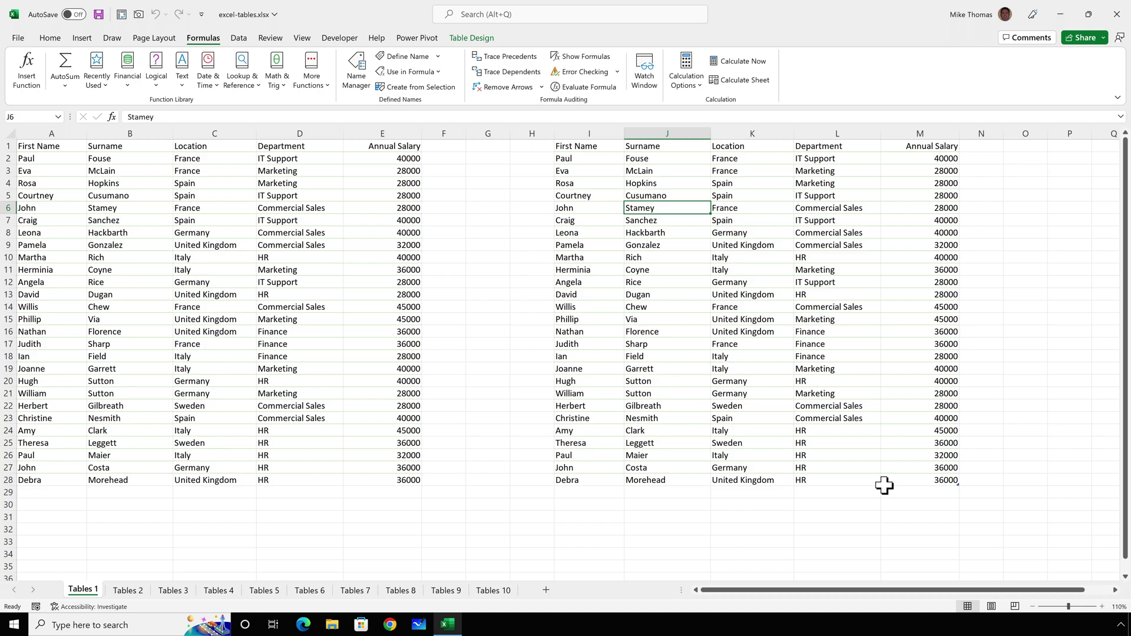
# Step: Go to the Tables 2 sheet and compare cells in its right-hand and left-hand tables
pyautogui.click(127, 589)
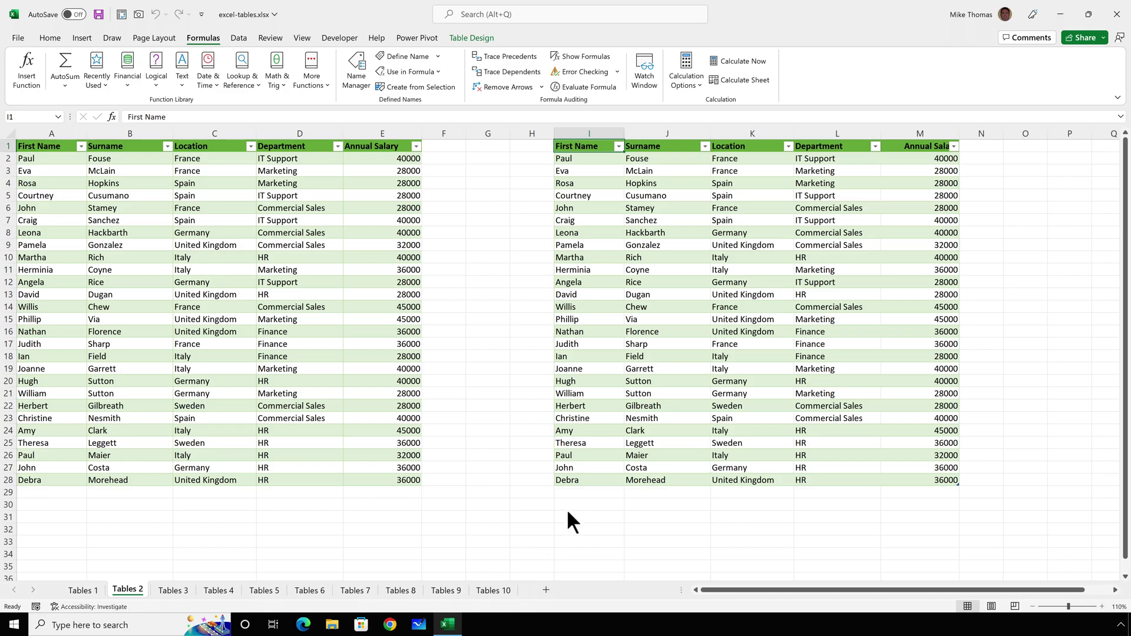
pyautogui.click(609, 441)
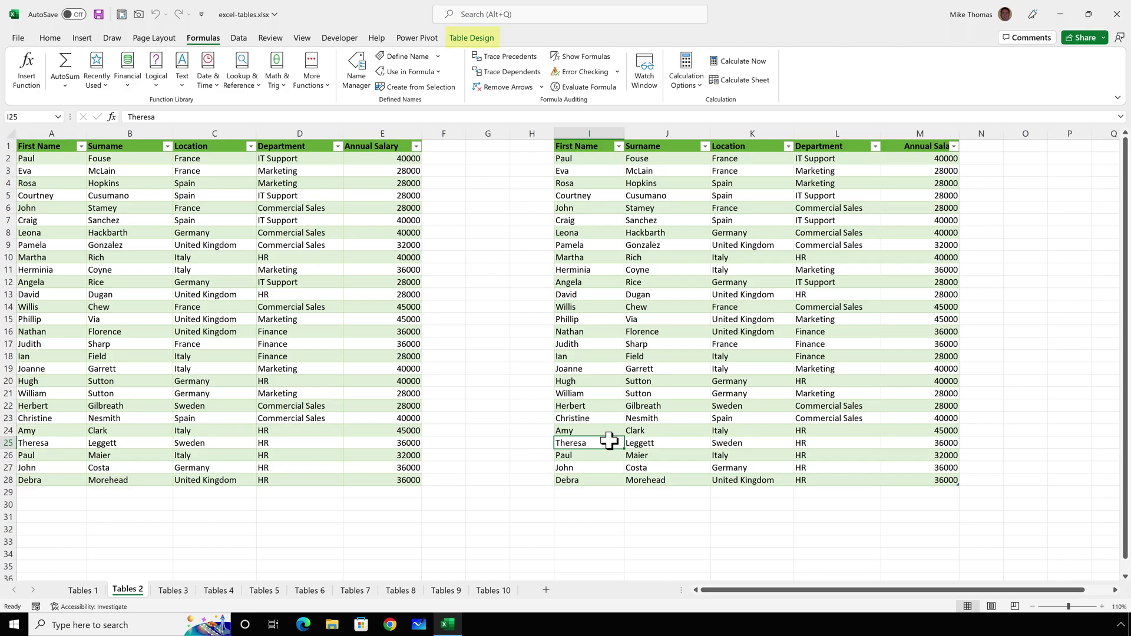
pyautogui.click(321, 407)
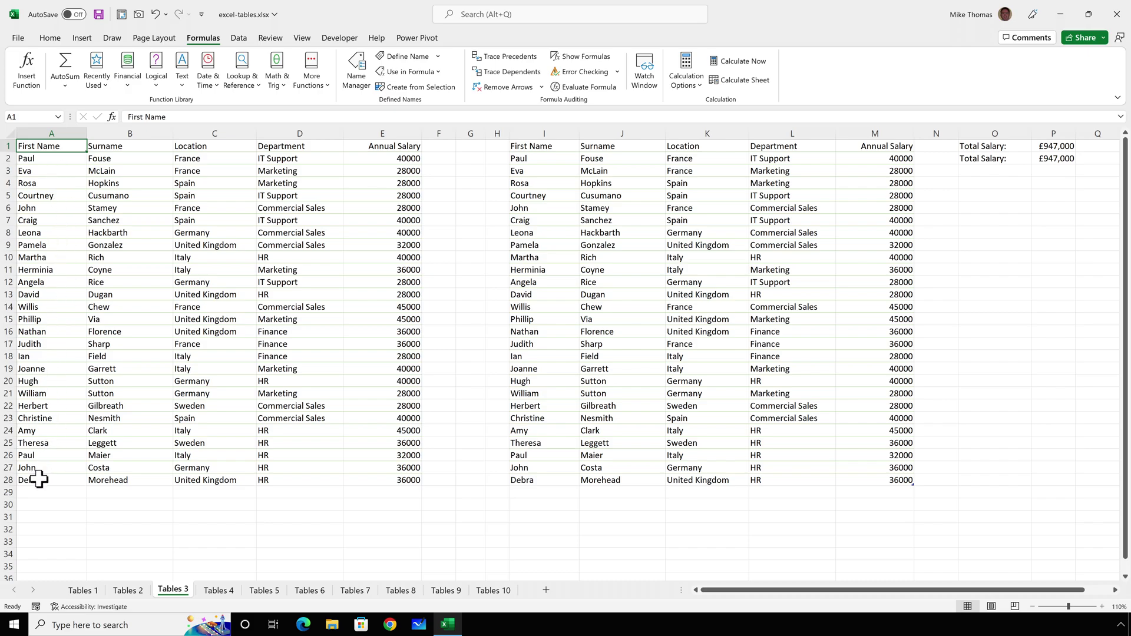
# Step: Duplicate the last employee row A28:E28 into row 29
pyautogui.moveTo(38, 478); pyautogui.dragTo(391, 476)
pyautogui.hotkey('ctrl', 'c')
pyautogui.click(68, 494)
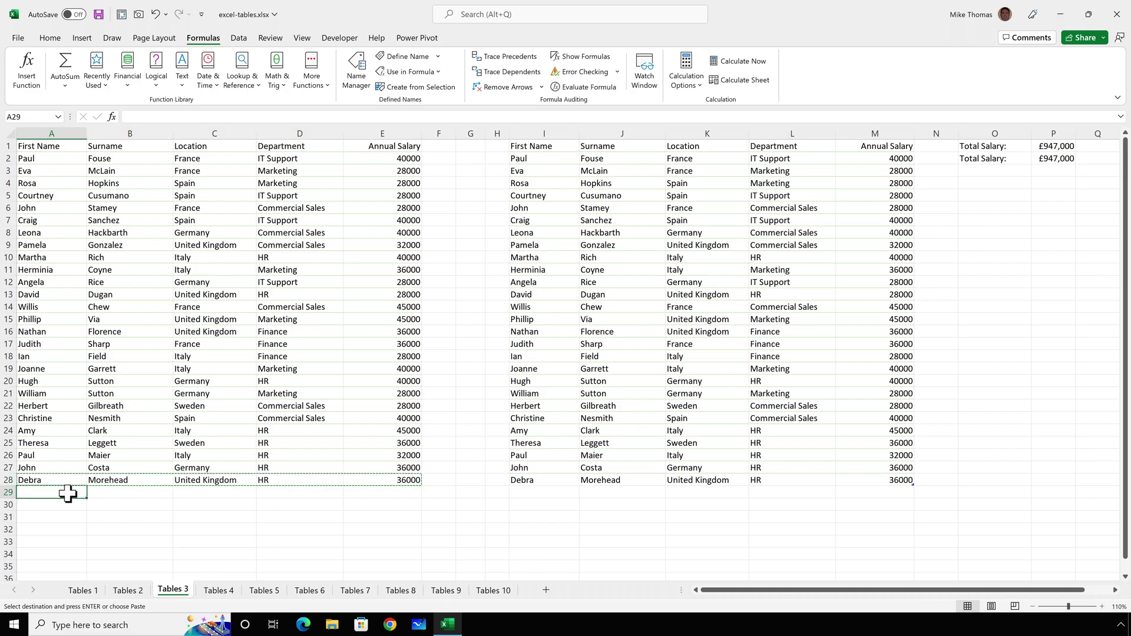
pyautogui.hotkey('ctrl', 'v')
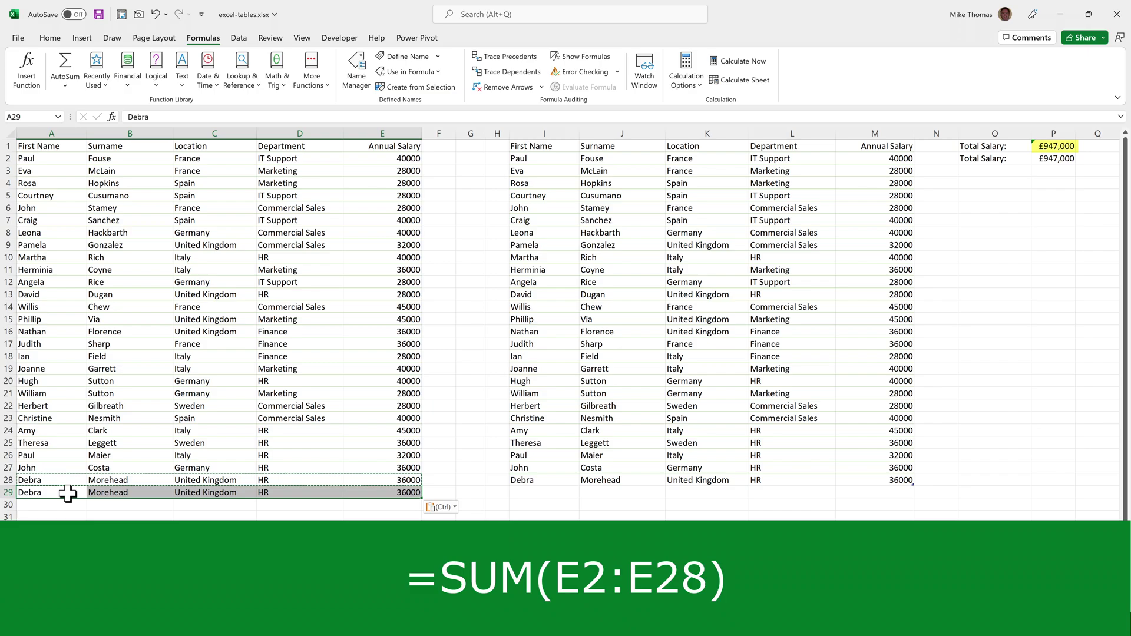
# Step: Extend the P1 Total Salary formula to =SUM(E2:E29), now showing £983,000
pyautogui.click(1048, 147)
pyautogui.click(1020, 147)
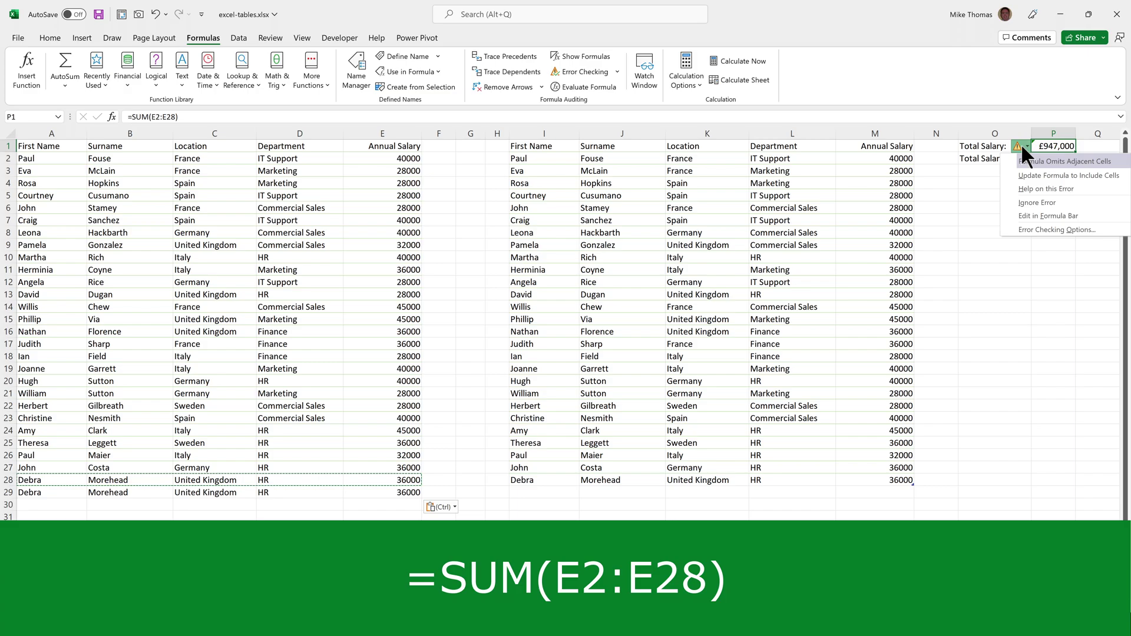
pyautogui.click(1040, 174)
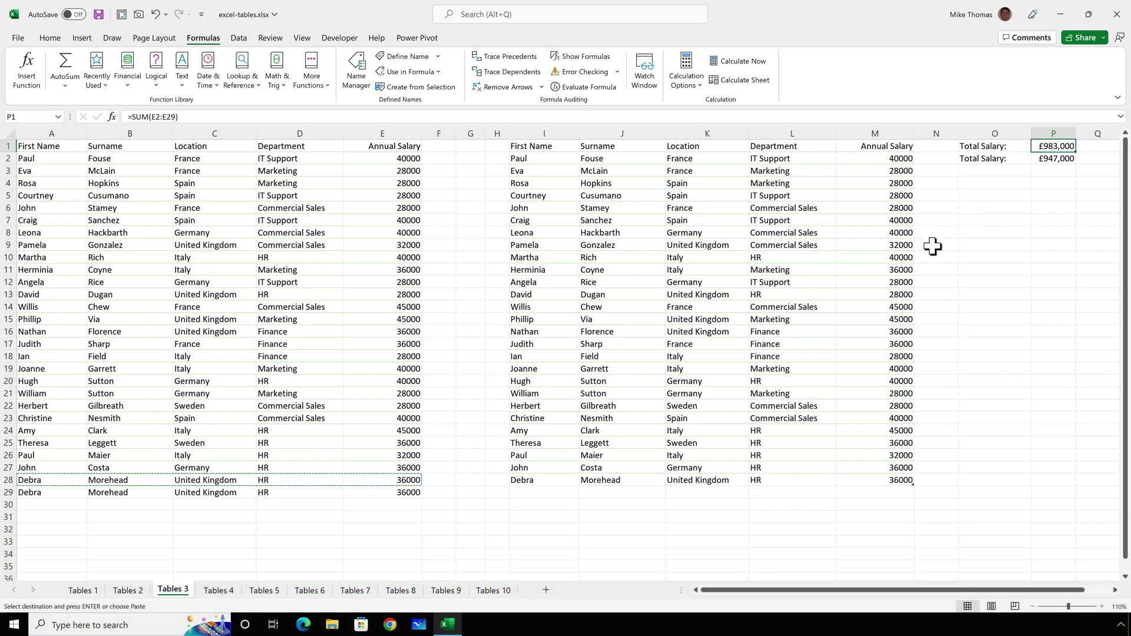
# Step: Copy the table's last row I28:M28 into row 29 so the table grows
pyautogui.moveTo(544, 480); pyautogui.dragTo(889, 476)
pyautogui.hotkey('ctrl', 'c')
pyautogui.click(544, 492)
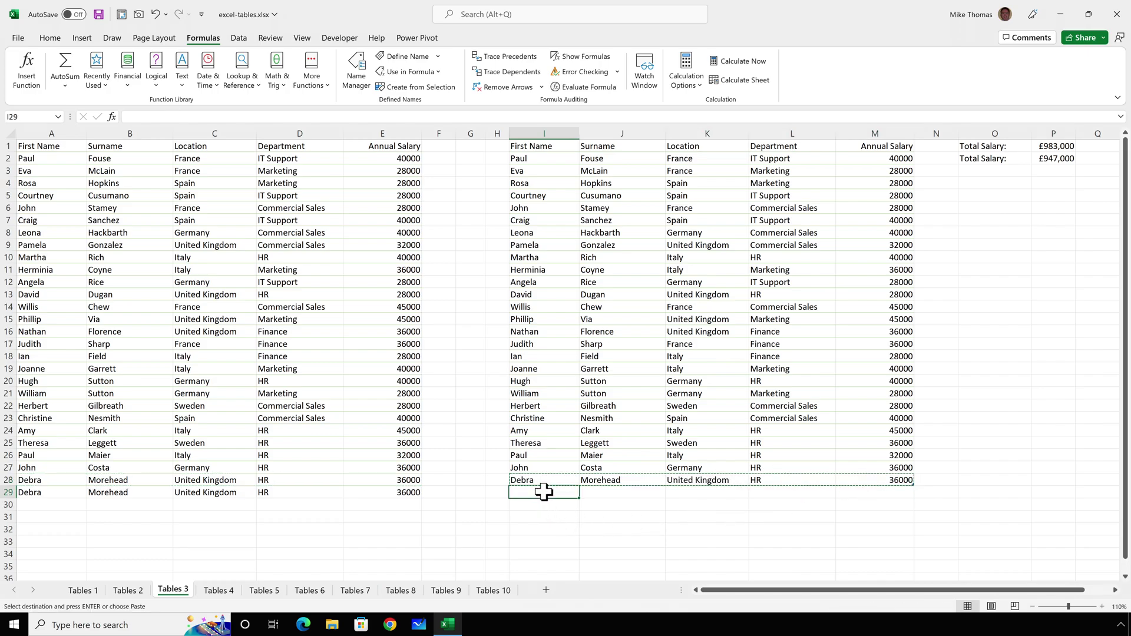
pyautogui.hotkey('ctrl', 'v')
pyautogui.click(675, 554)
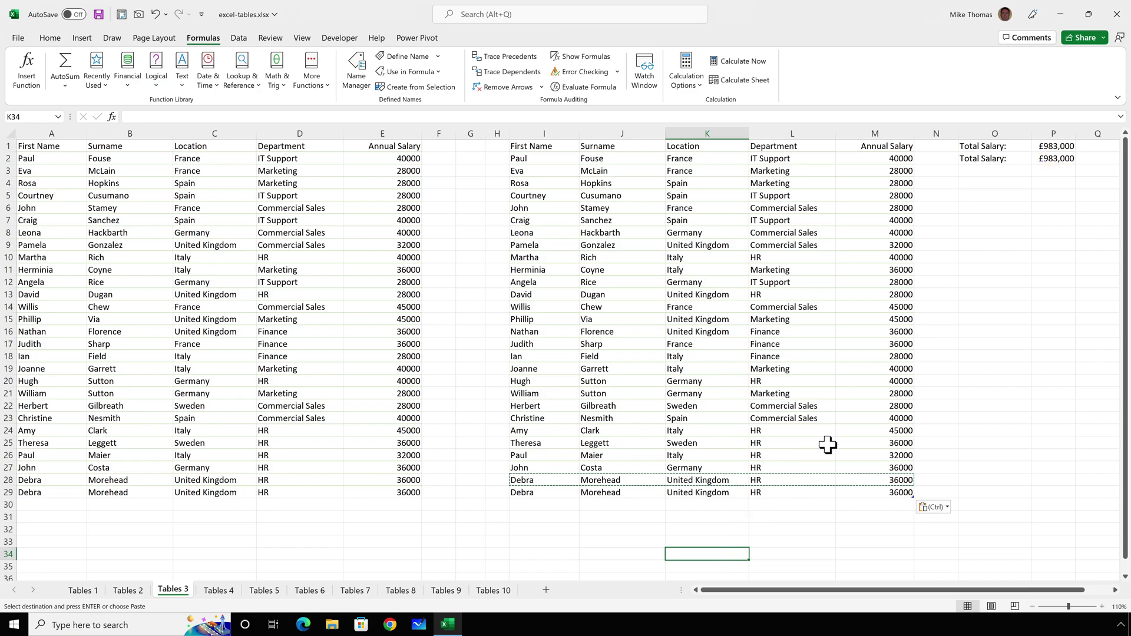
# Step: Compare the structured-reference total in P2 with the range total in P1, both £983,000
pyautogui.click(1051, 160)
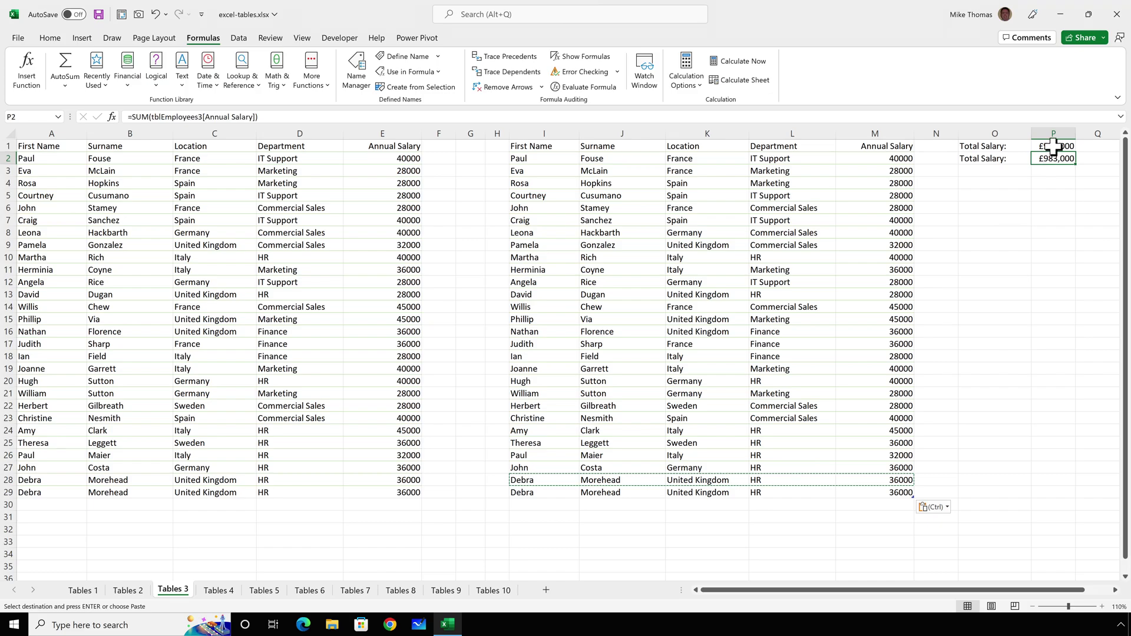
pyautogui.click(1054, 146)
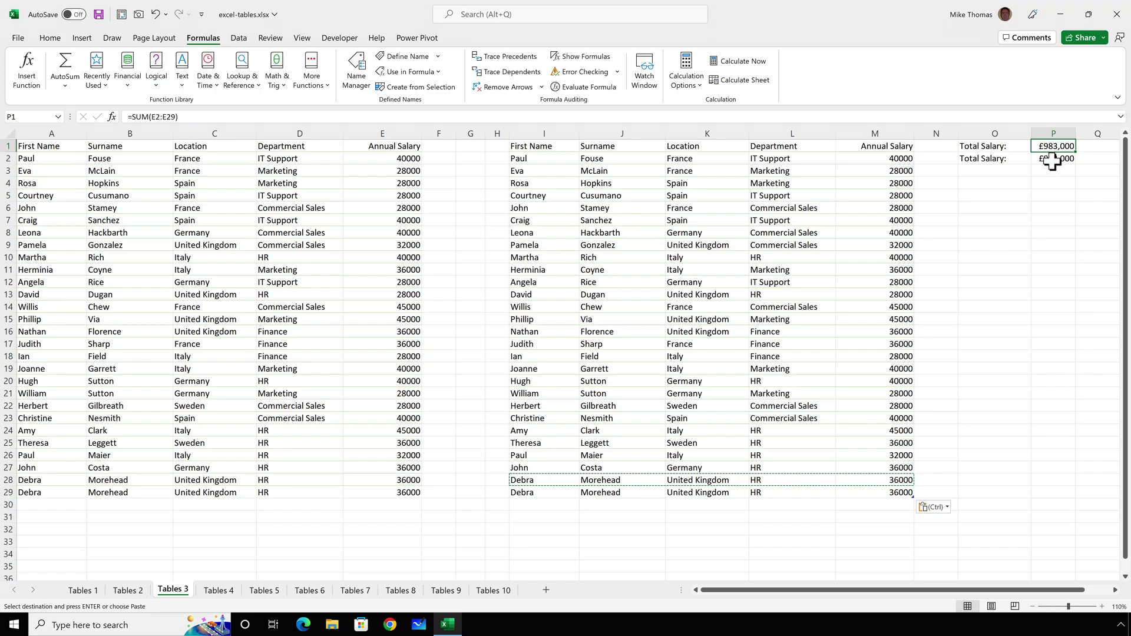
pyautogui.click(1053, 159)
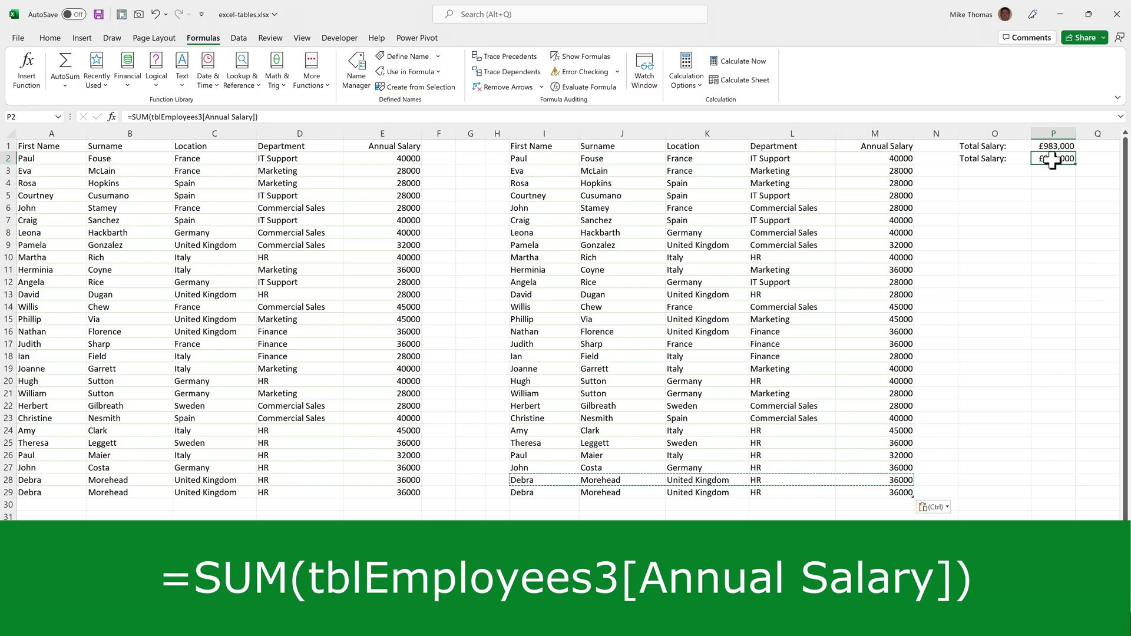
# Step: Check the right-hand table's name tblEmployees3 in Table Design, then select its total in P2
pyautogui.click(679, 248)
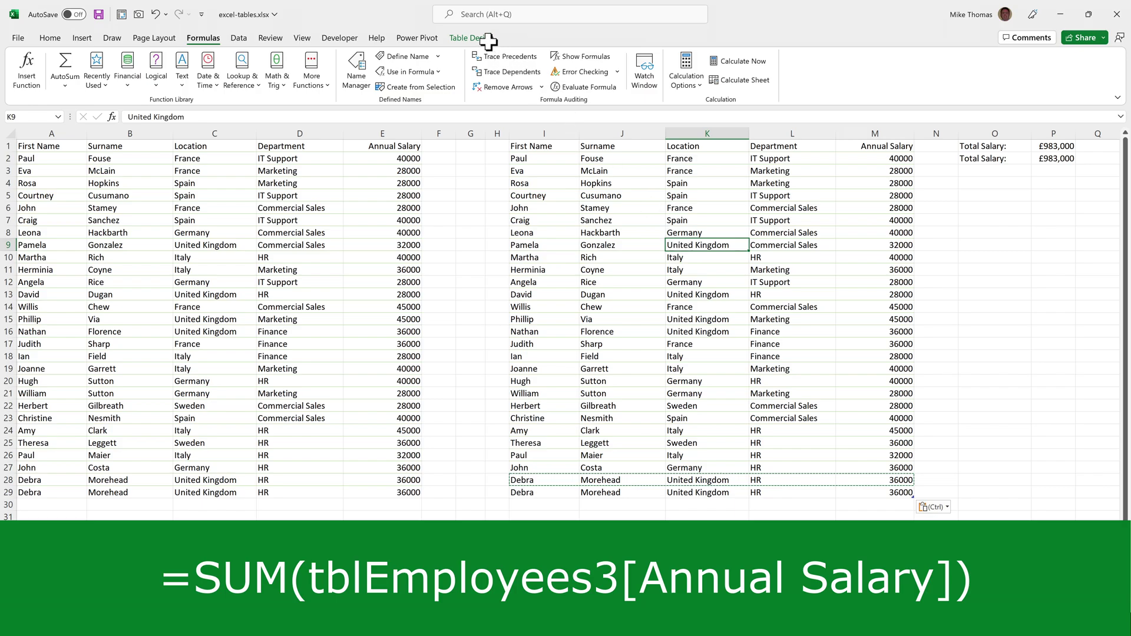
pyautogui.click(486, 39)
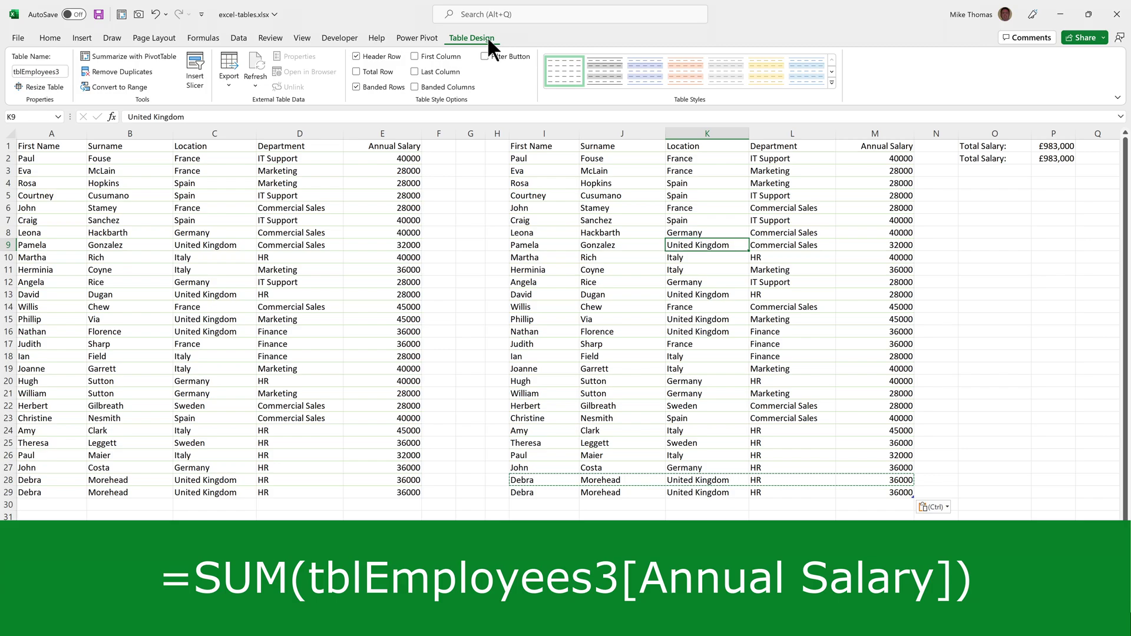
pyautogui.click(1046, 157)
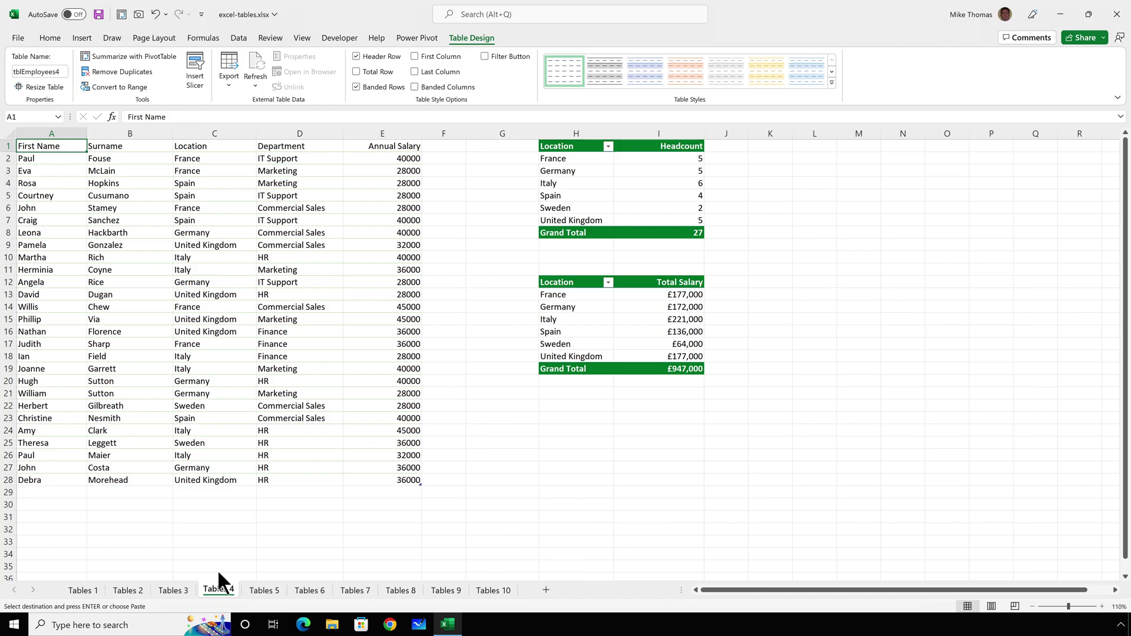
# Step: Confirm the headcount pivot table's data source is tblEmployees4, cancelling without changes
pyautogui.click(241, 306)
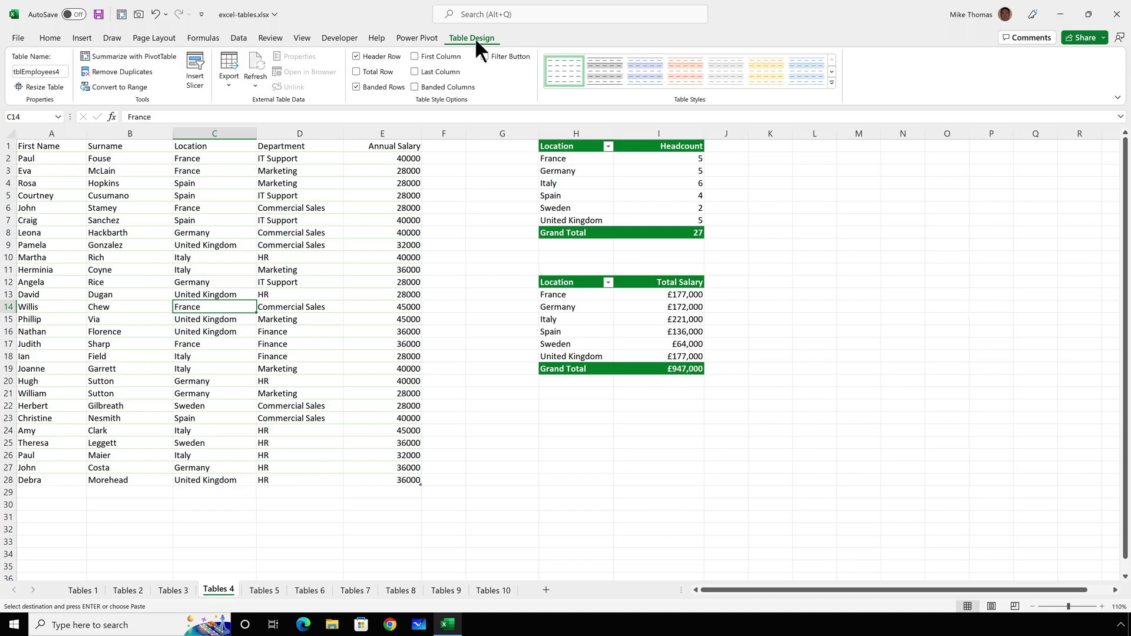
pyautogui.click(585, 147)
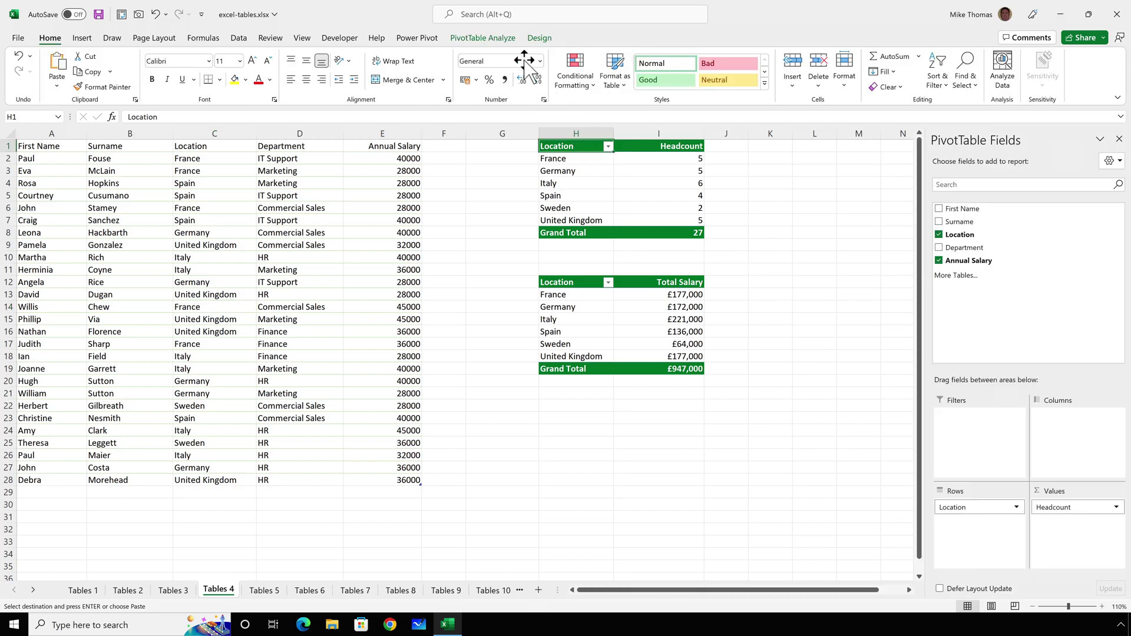
pyautogui.click(483, 37)
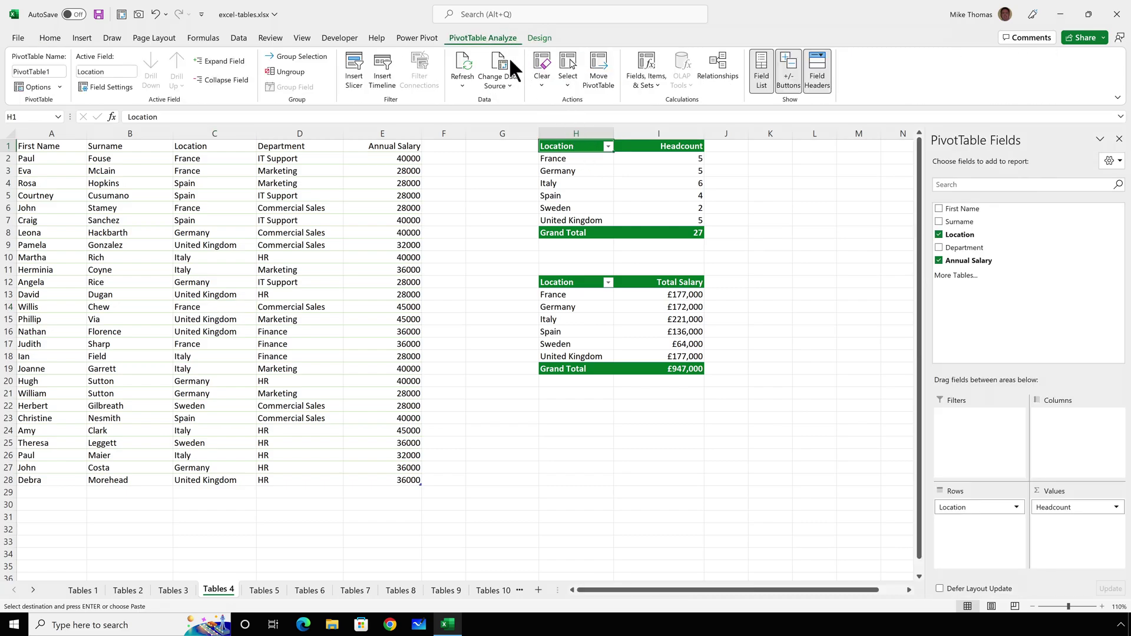
pyautogui.click(505, 57)
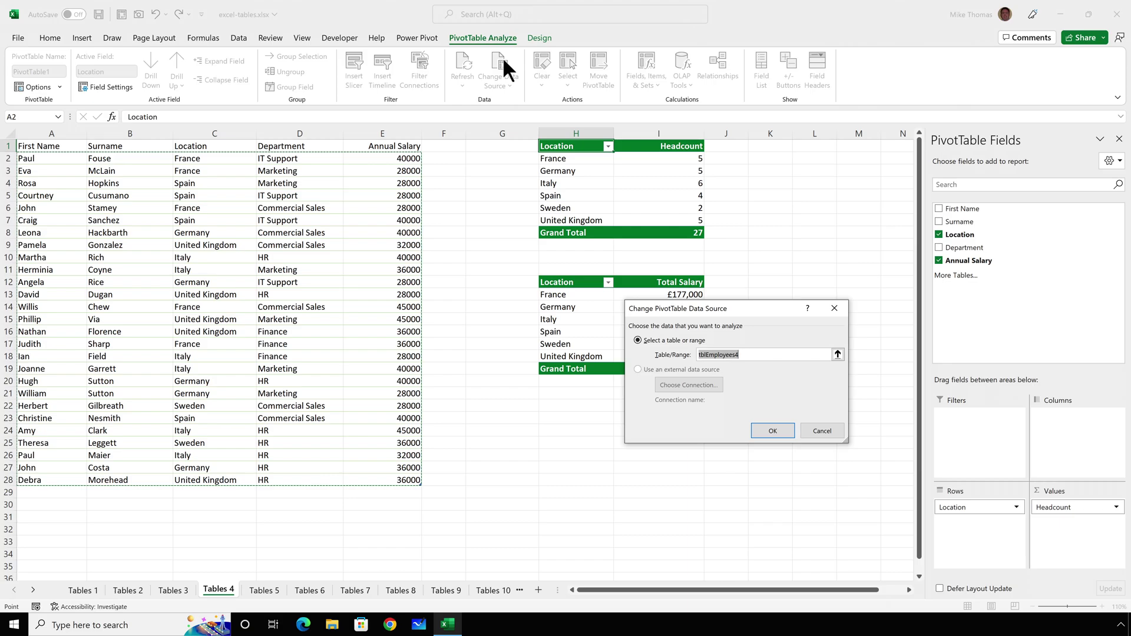
pyautogui.click(822, 433)
# Step: Confirm the total salary pivot table also draws from tblEmployees4
pyautogui.click(578, 307)
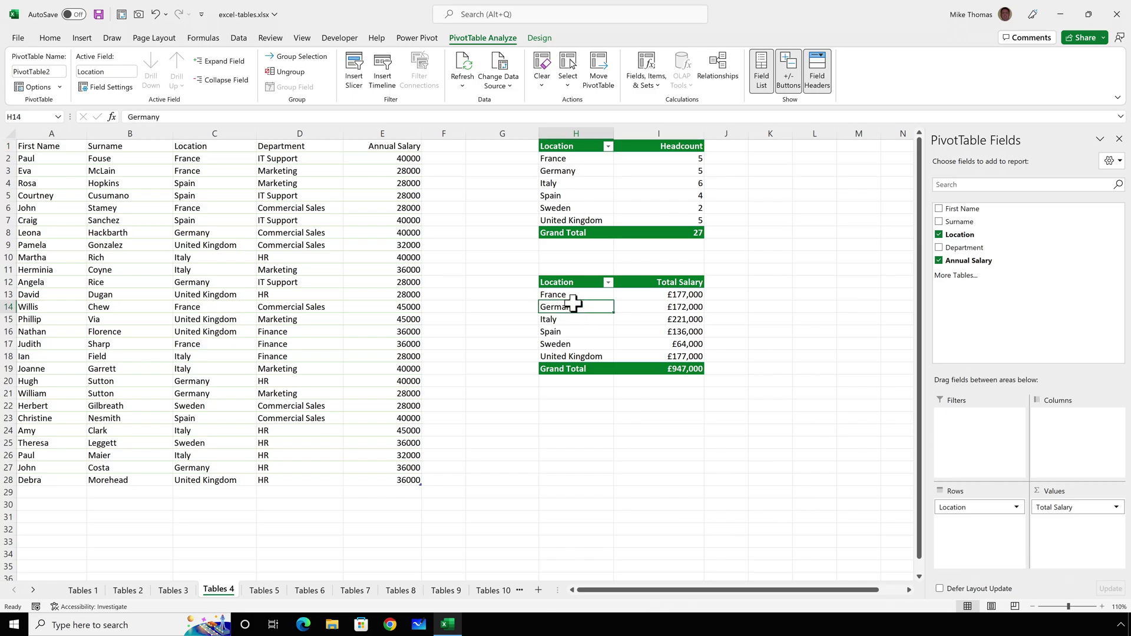
pyautogui.click(504, 56)
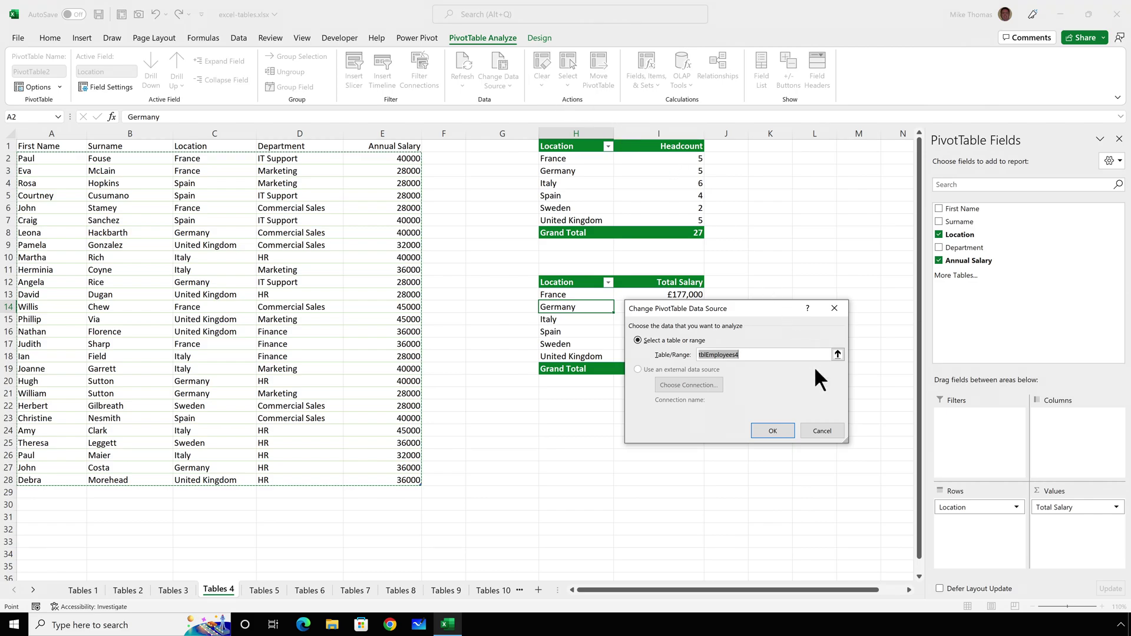
pyautogui.click(828, 433)
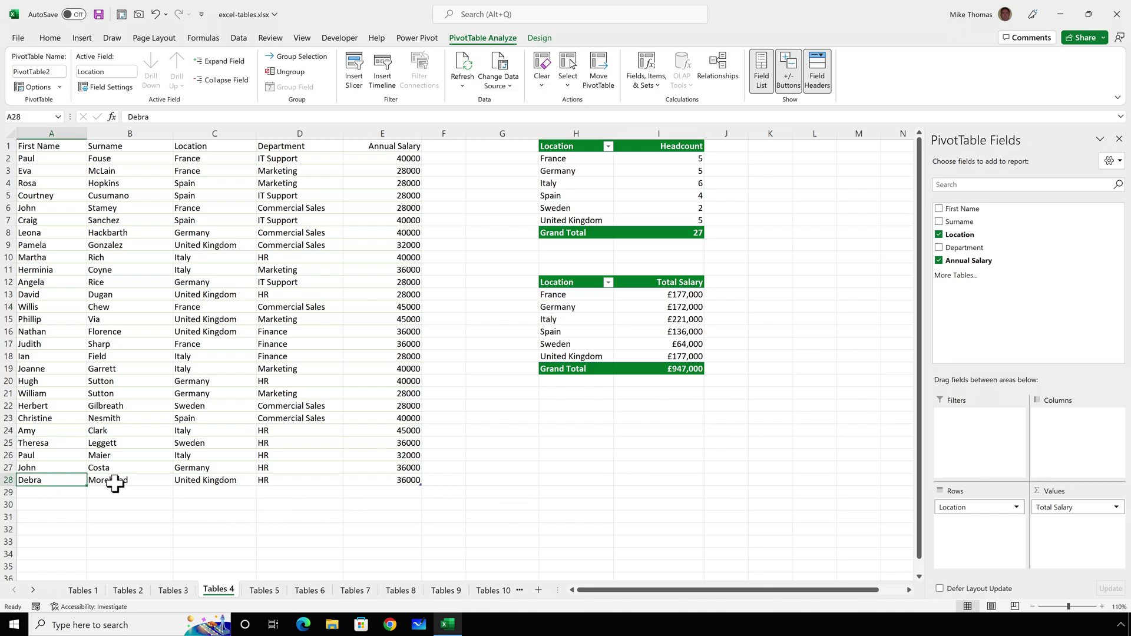
# Step: Copy the last three employee rows A26:E28 and paste them into rows 29–31
pyautogui.moveTo(129, 483); pyautogui.dragTo(395, 454)
pyautogui.hotkey('ctrl', 'c')
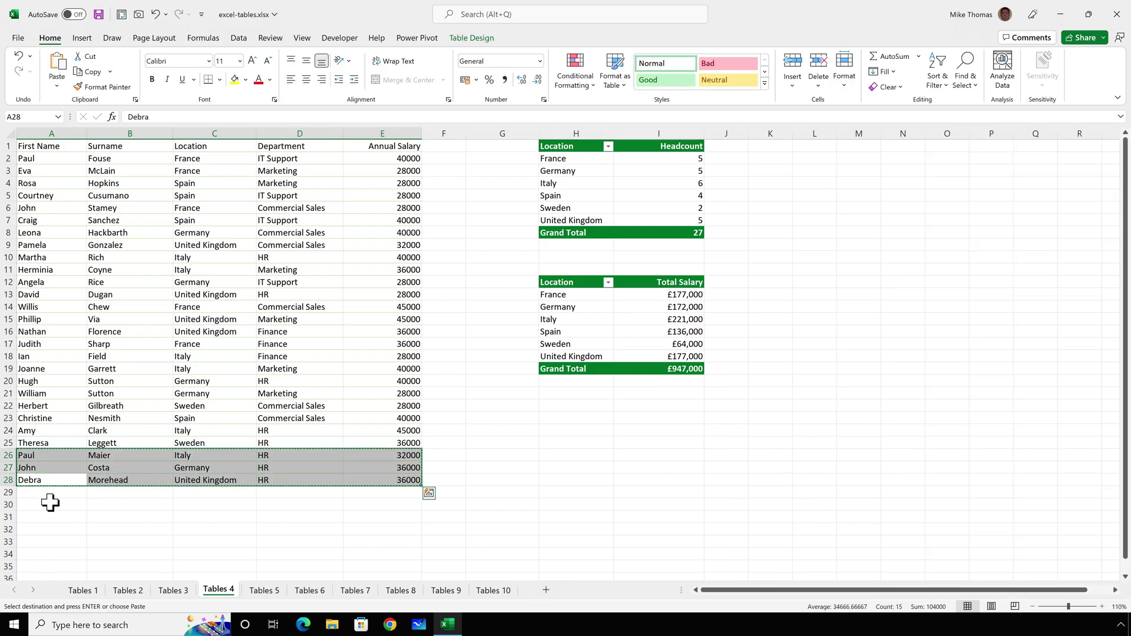
pyautogui.click(50, 494)
pyautogui.hotkey('ctrl', 'v')
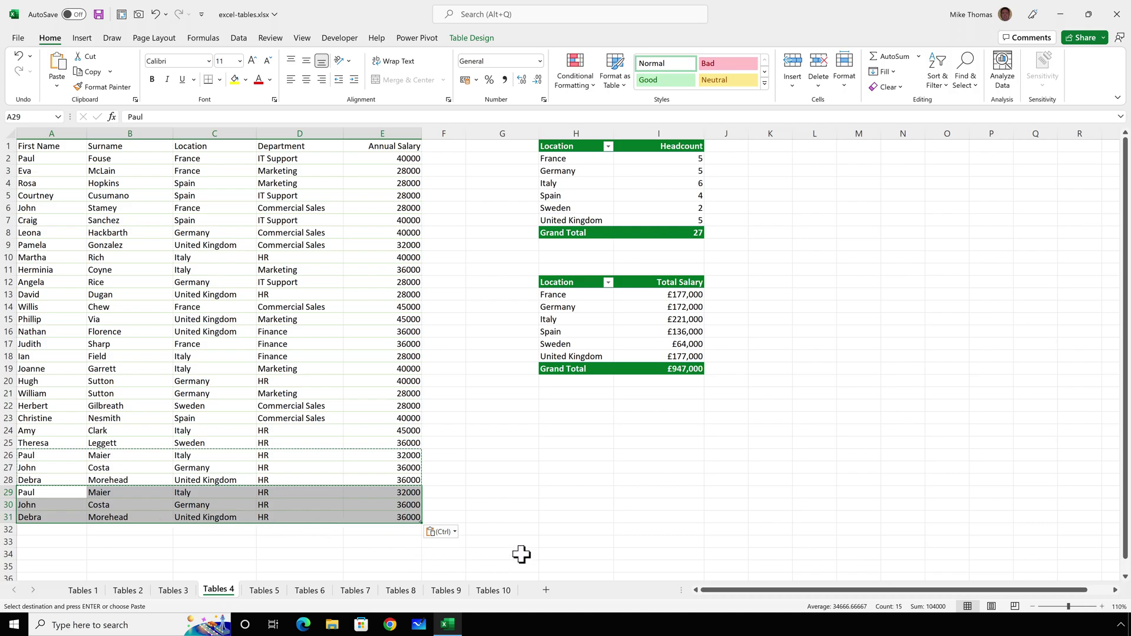
pyautogui.click(521, 553)
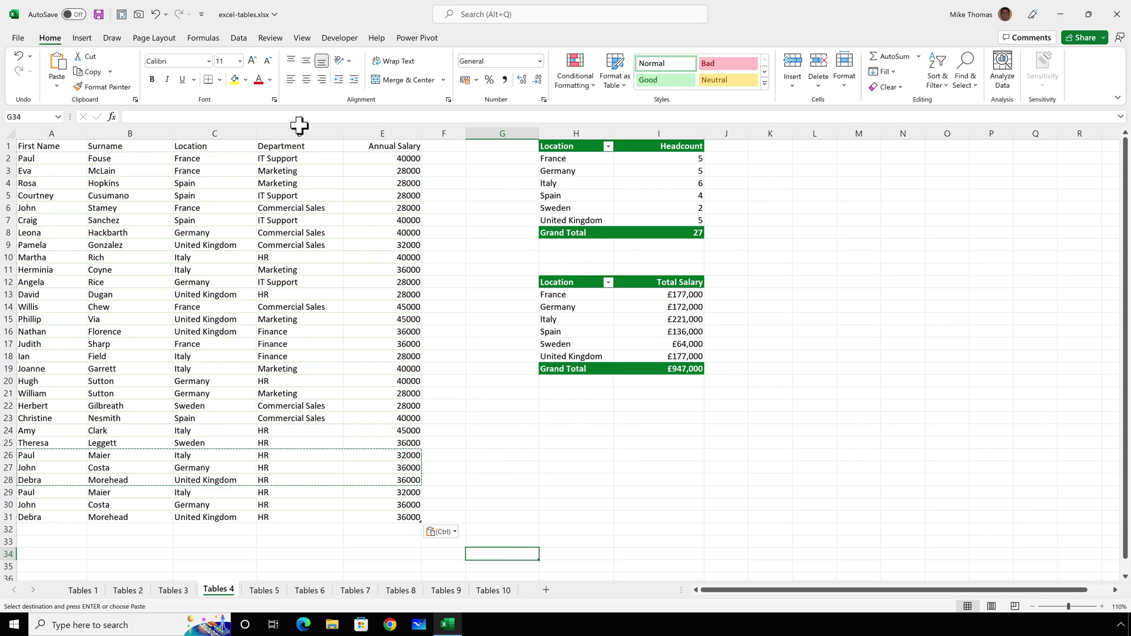
# Step: Refresh All so the pivots show headcount 30 and total salary £1,051,000
pyautogui.click(239, 37)
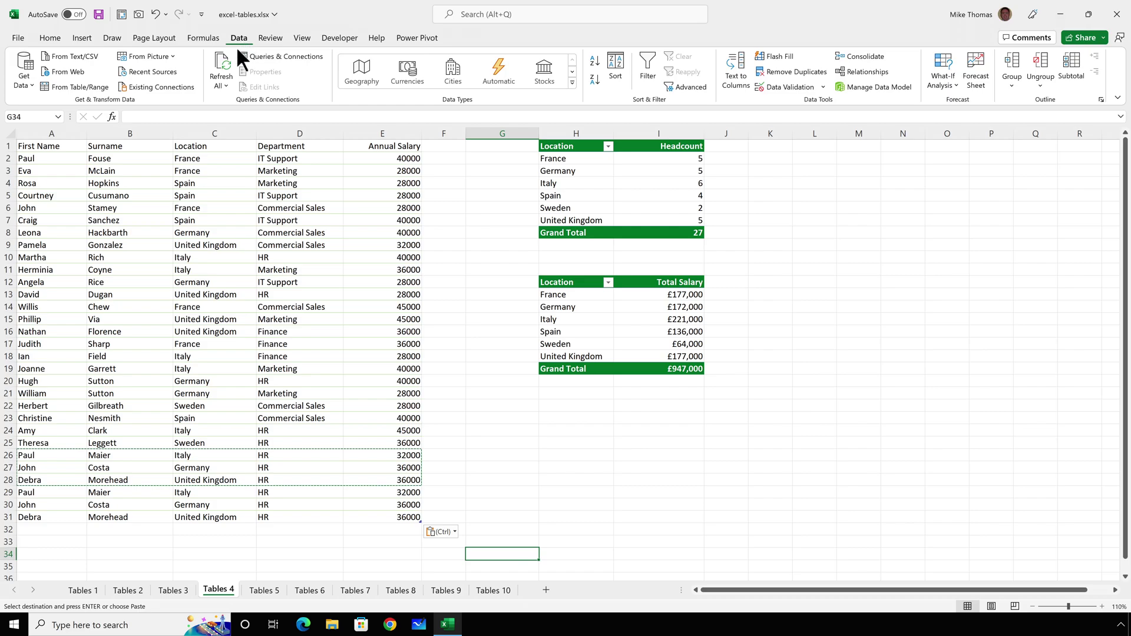
pyautogui.click(225, 59)
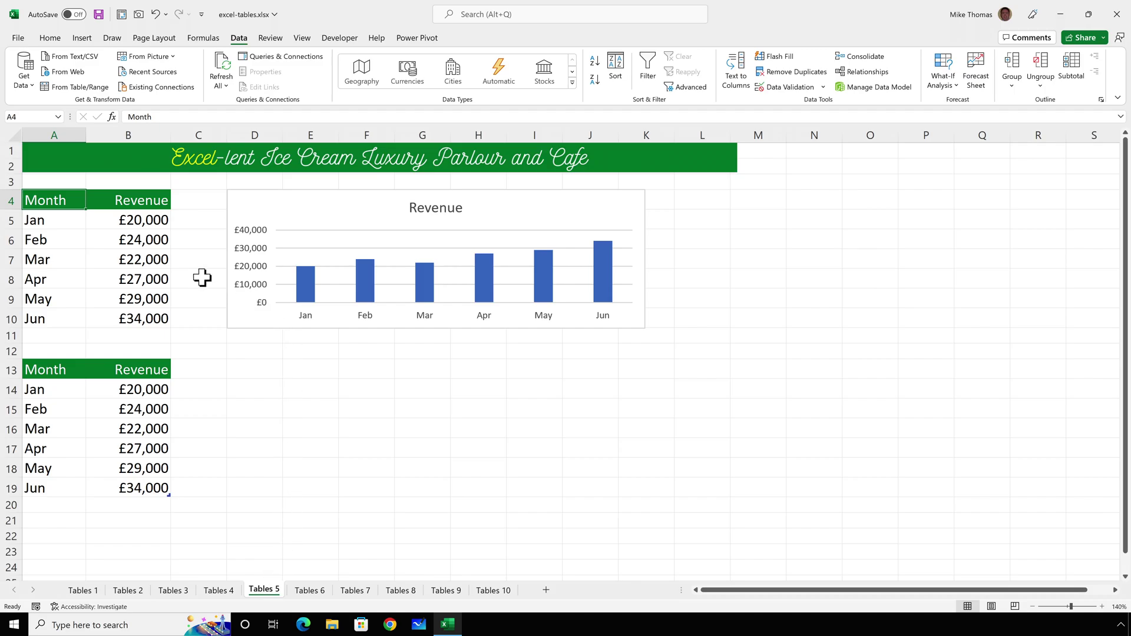
# Step: Compare the Mar revenue cell in the plain upper range with the lower Excel table
pyautogui.click(161, 260)
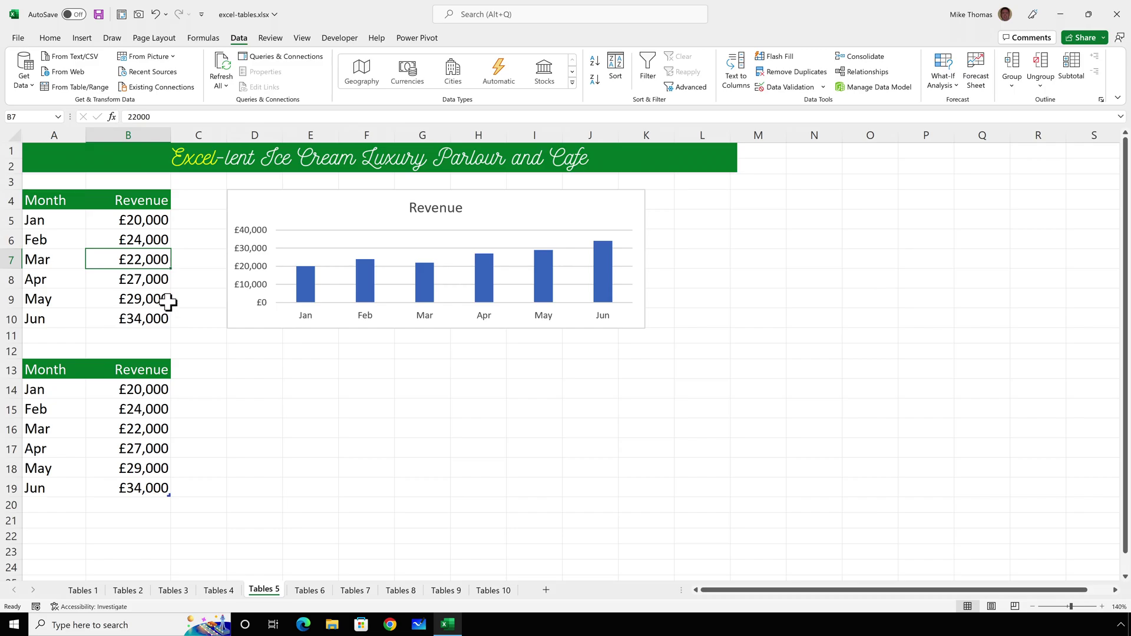
pyautogui.click(149, 430)
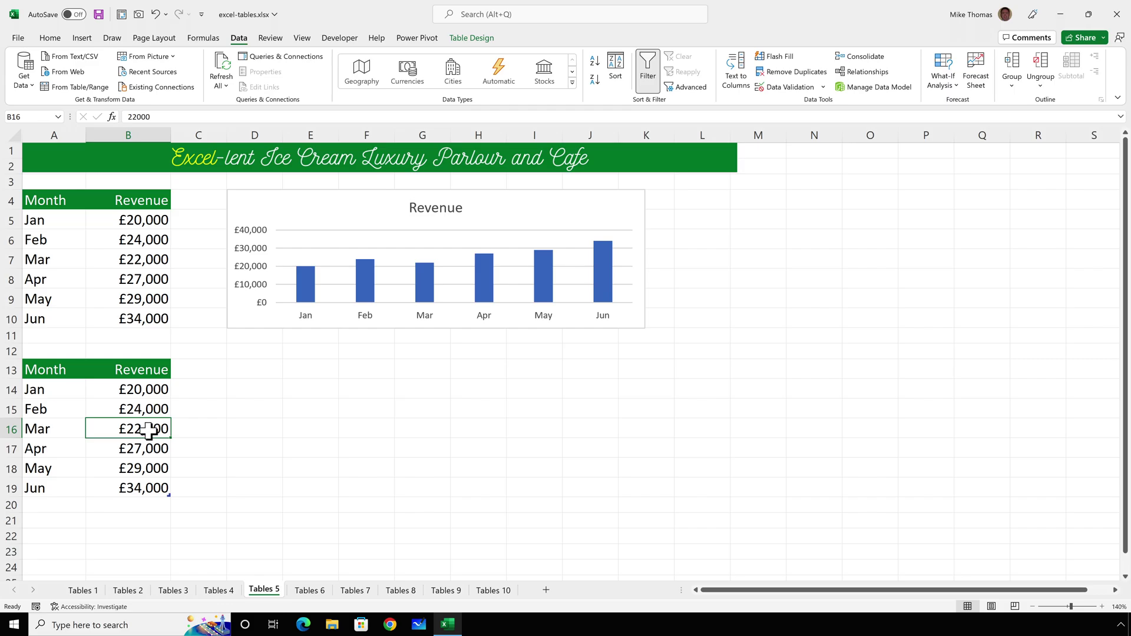
# Step: Add a Jul row with 40000 revenue in A11:B11 of the upper list, then select the Revenue chart
pyautogui.click(73, 339)
pyautogui.write('Jul')
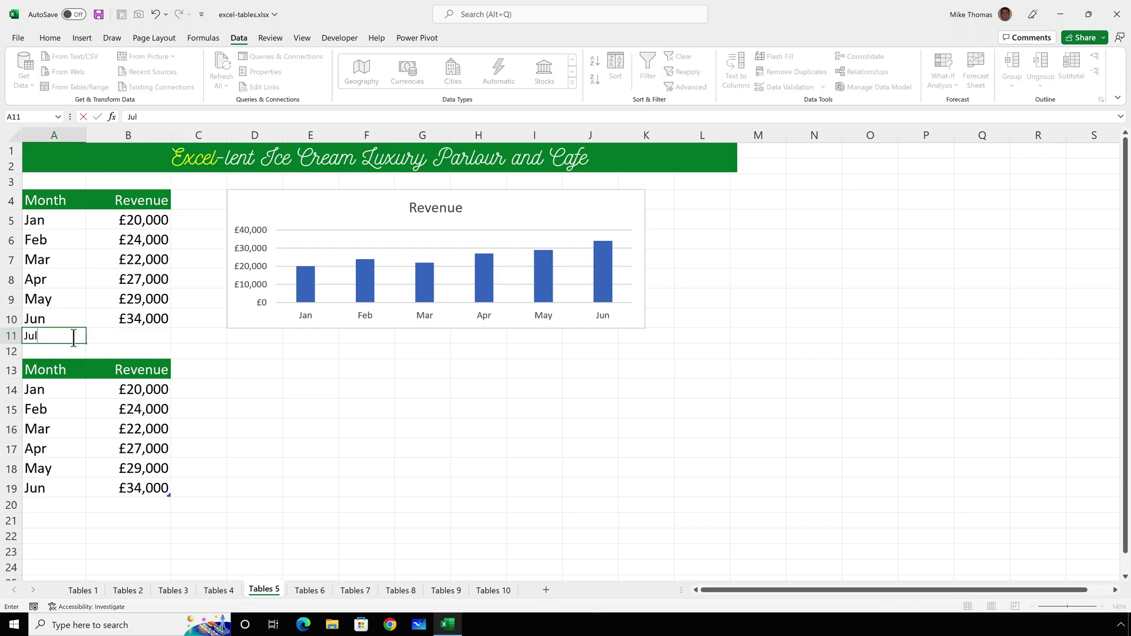
pyautogui.press('Tab')
pyautogui.write('40000')
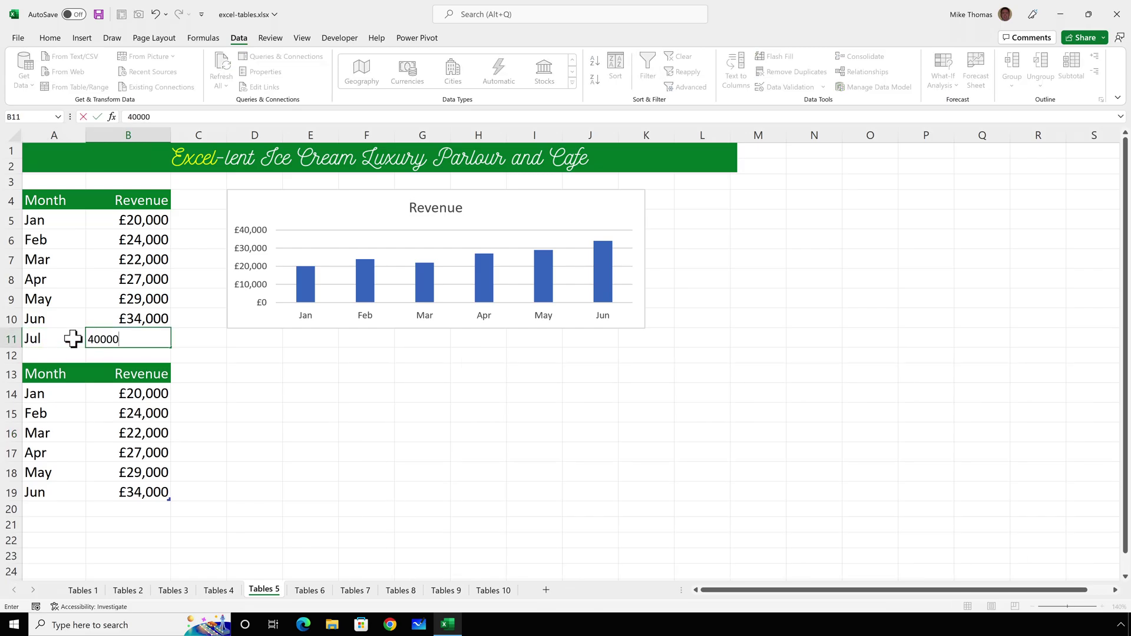
pyautogui.hotkey('ctrl', 'Return')
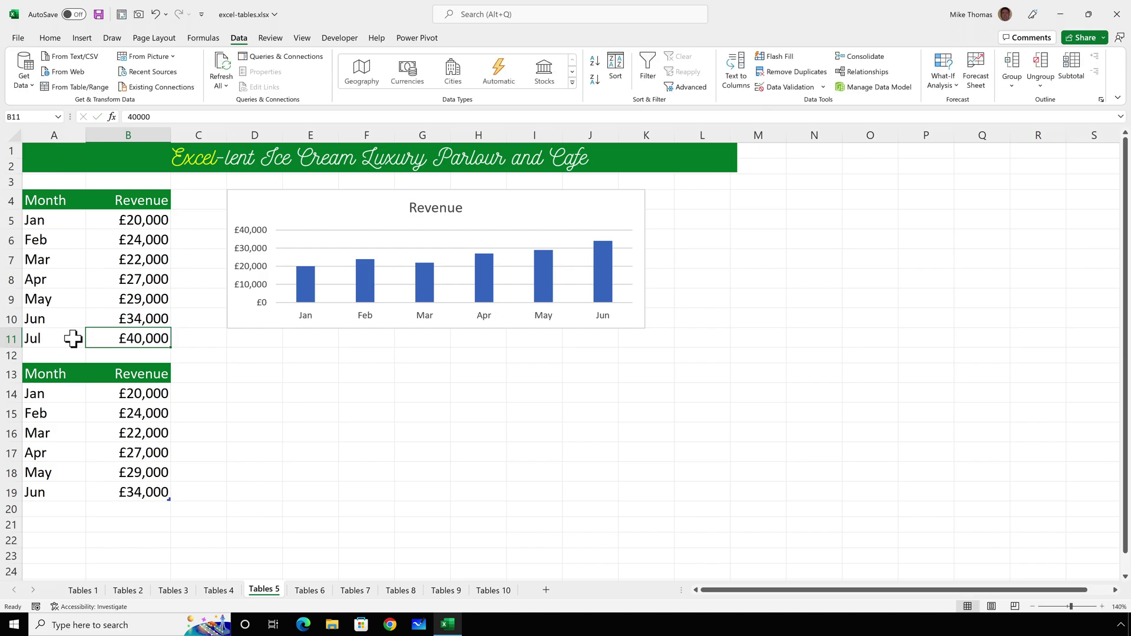
pyautogui.click(282, 204)
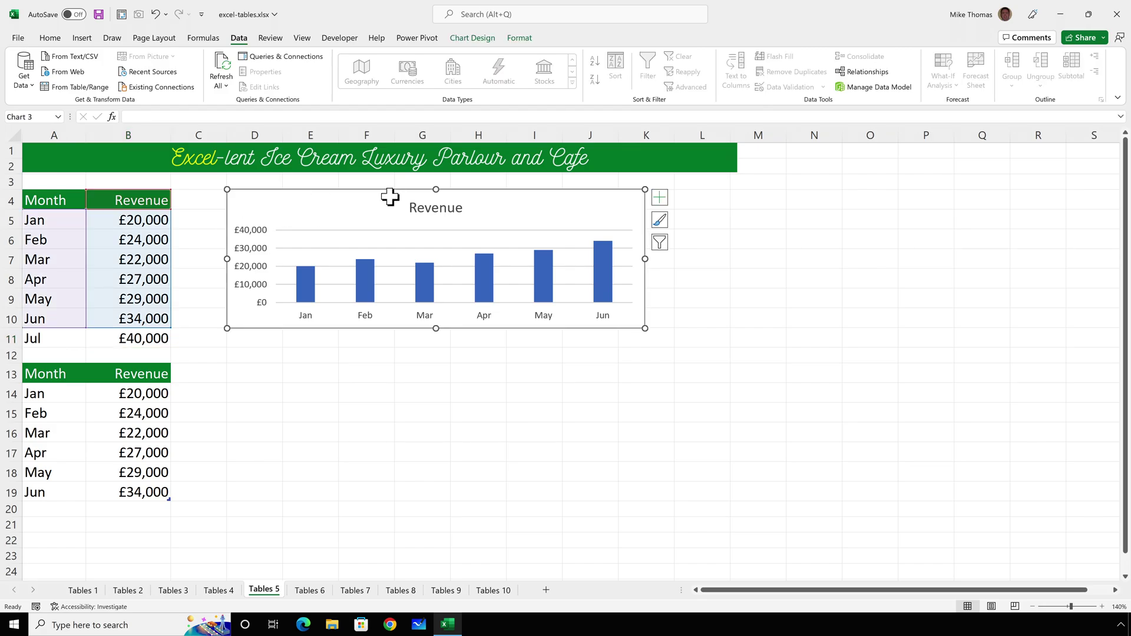
# Step: Extend the Revenue chart's data range end from $B$10 to $B$11 so Jul is plotted
pyautogui.click(478, 38)
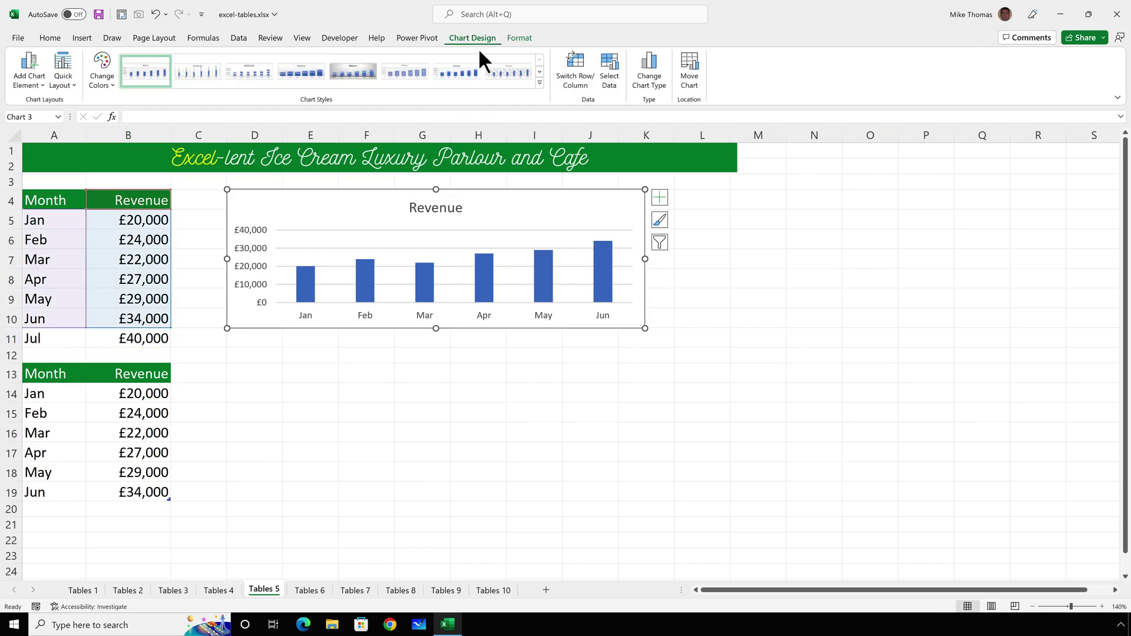
pyautogui.click(603, 79)
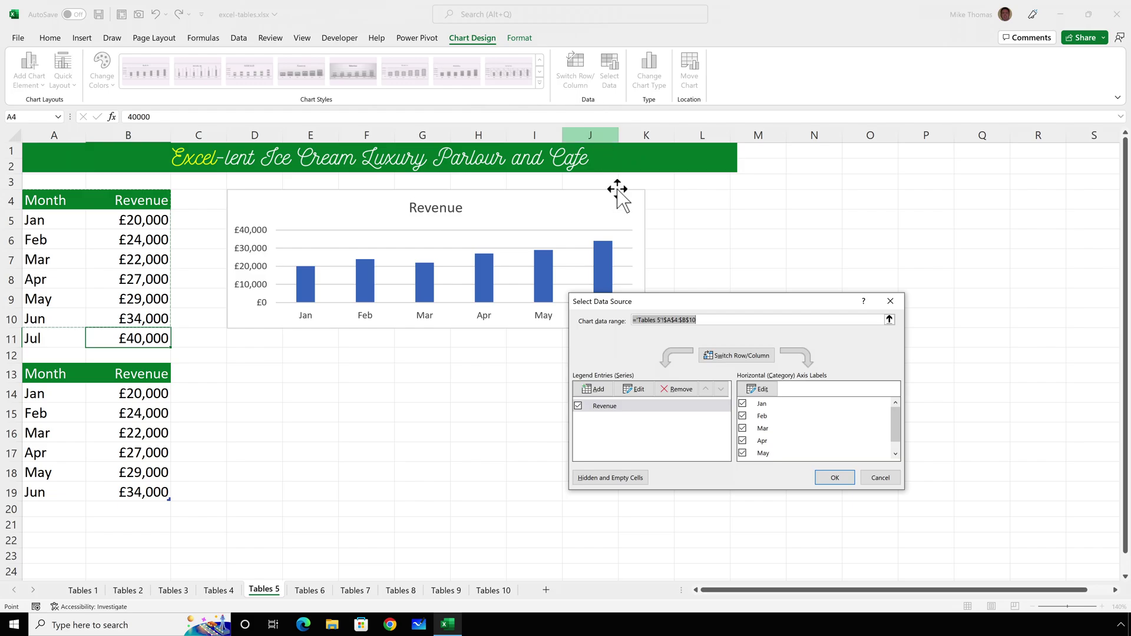
pyautogui.click(701, 320)
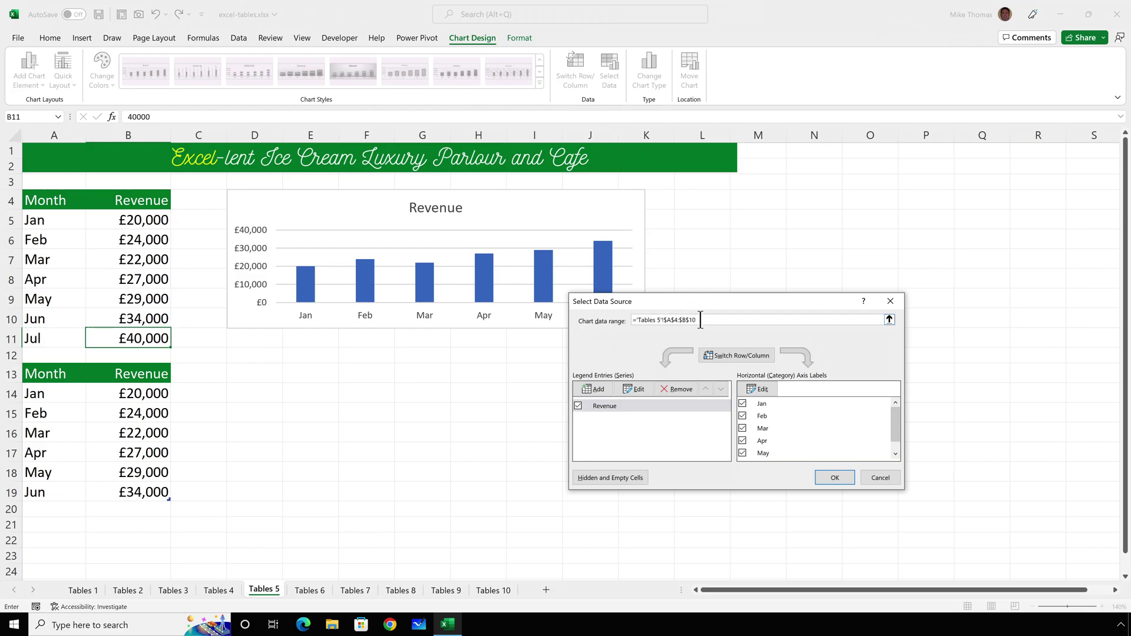
pyautogui.press('BackSpace')
pyautogui.write('1')
pyautogui.click(845, 476)
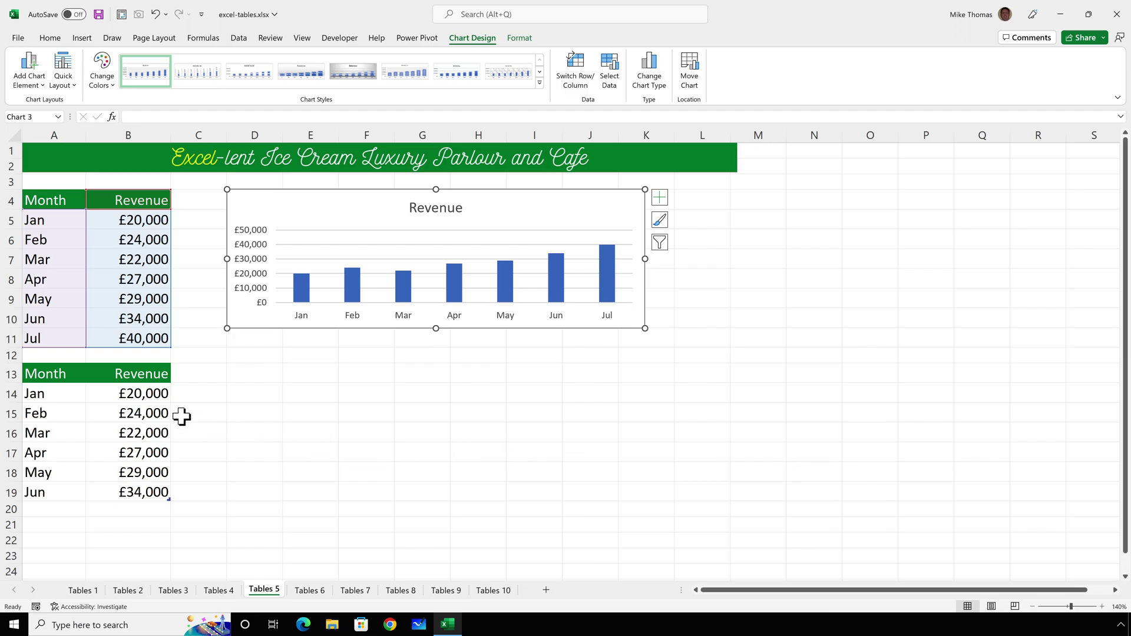
# Step: Select the lower Month and Revenue table
pyautogui.click(62, 393)
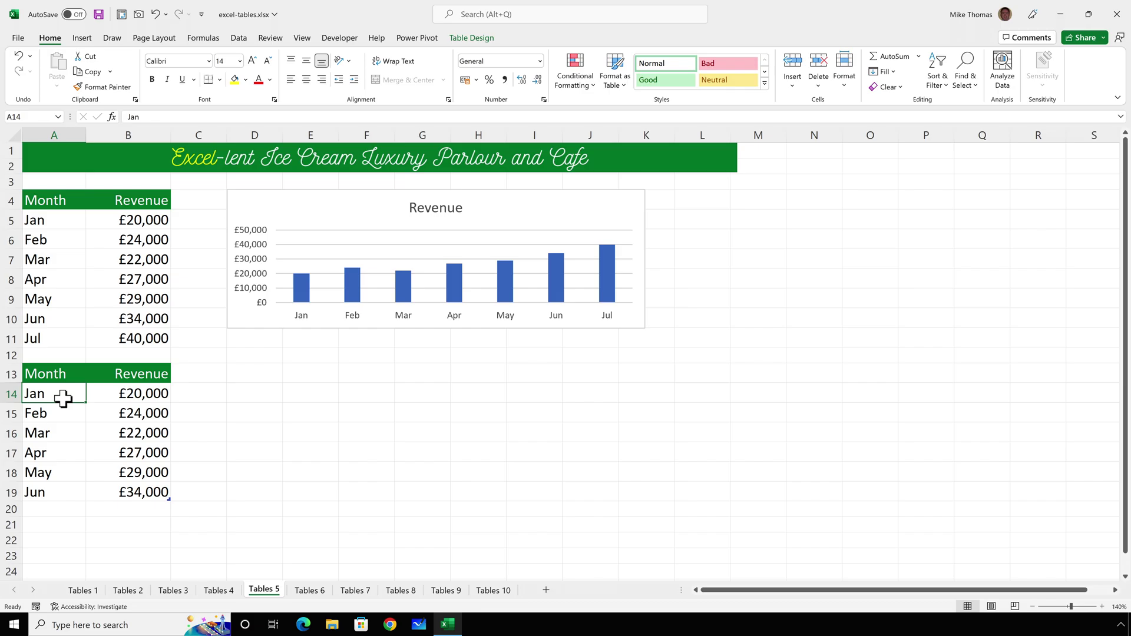
pyautogui.moveTo(56, 372); pyautogui.dragTo(137, 484)
pyautogui.click(152, 434)
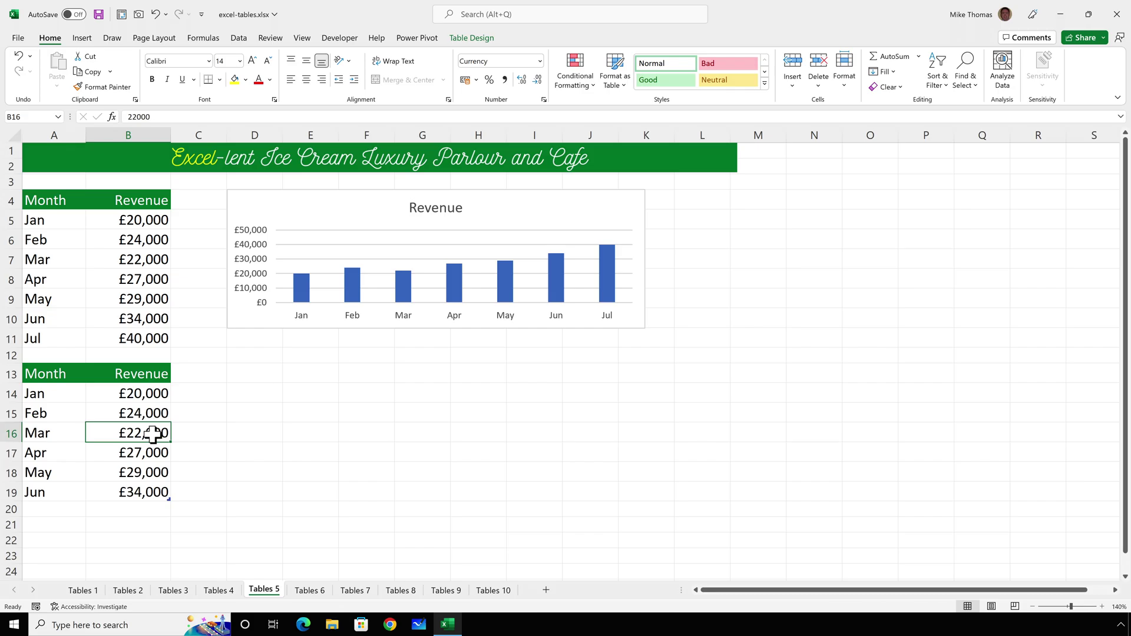
# Step: Insert a clustered column chart of the lower table and place it below the first chart
pyautogui.click(89, 38)
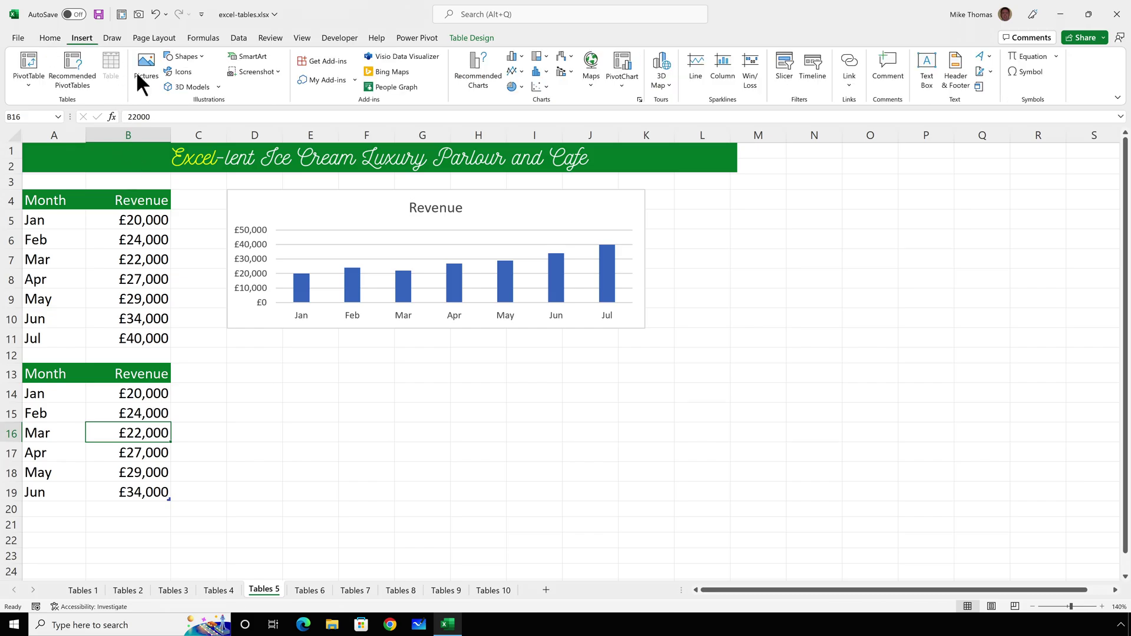
pyautogui.click(518, 55)
pyautogui.click(521, 104)
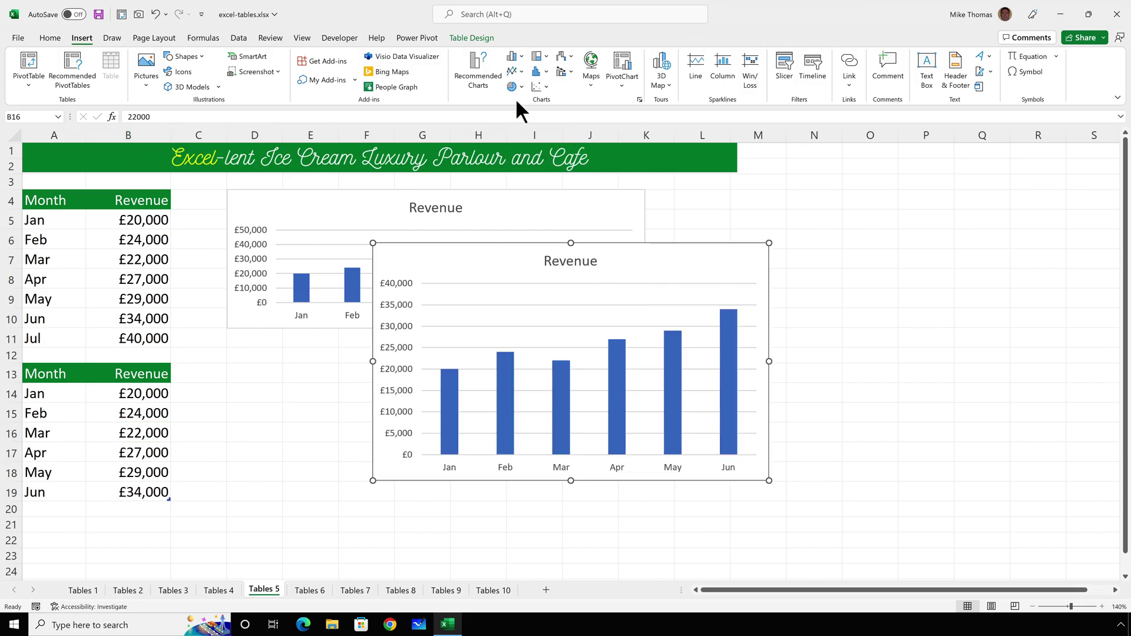
pyautogui.moveTo(567, 278); pyautogui.dragTo(438, 366)
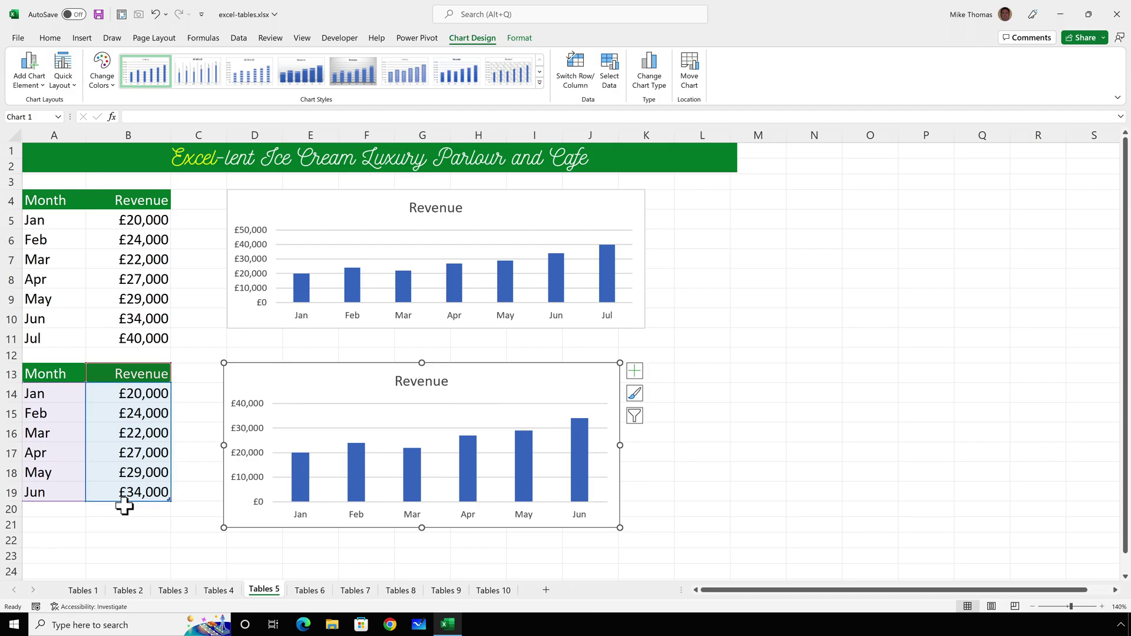
# Step: Add a Jul row with 40000 revenue in row 20 of the lower table
pyautogui.click(71, 508)
pyautogui.write('Jul')
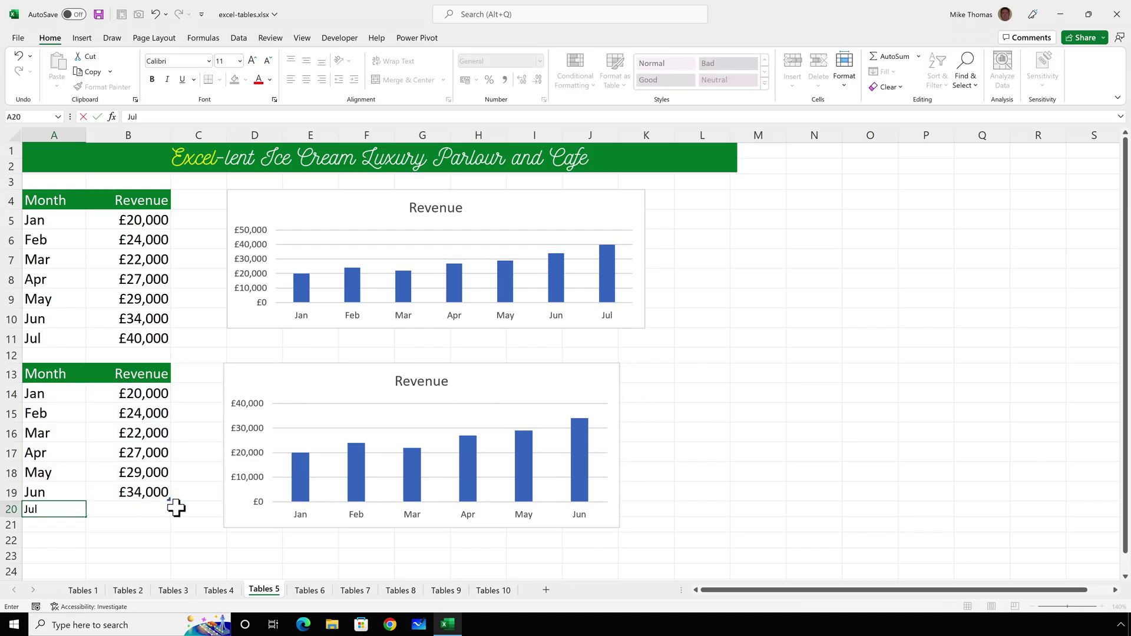
pyautogui.press('Tab')
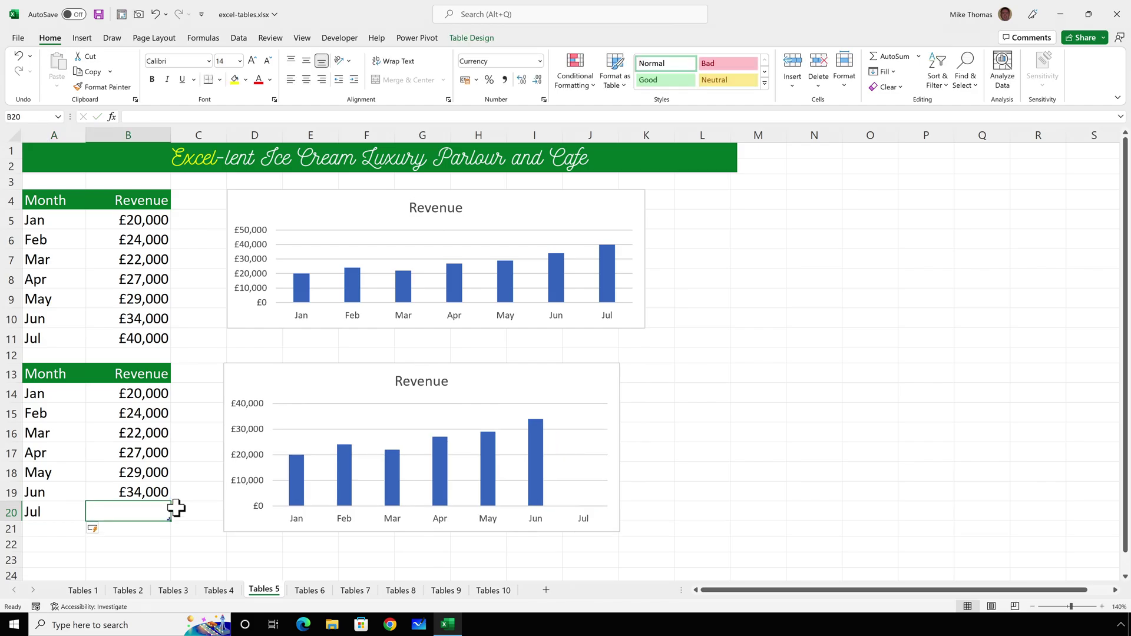
pyautogui.write('40000')
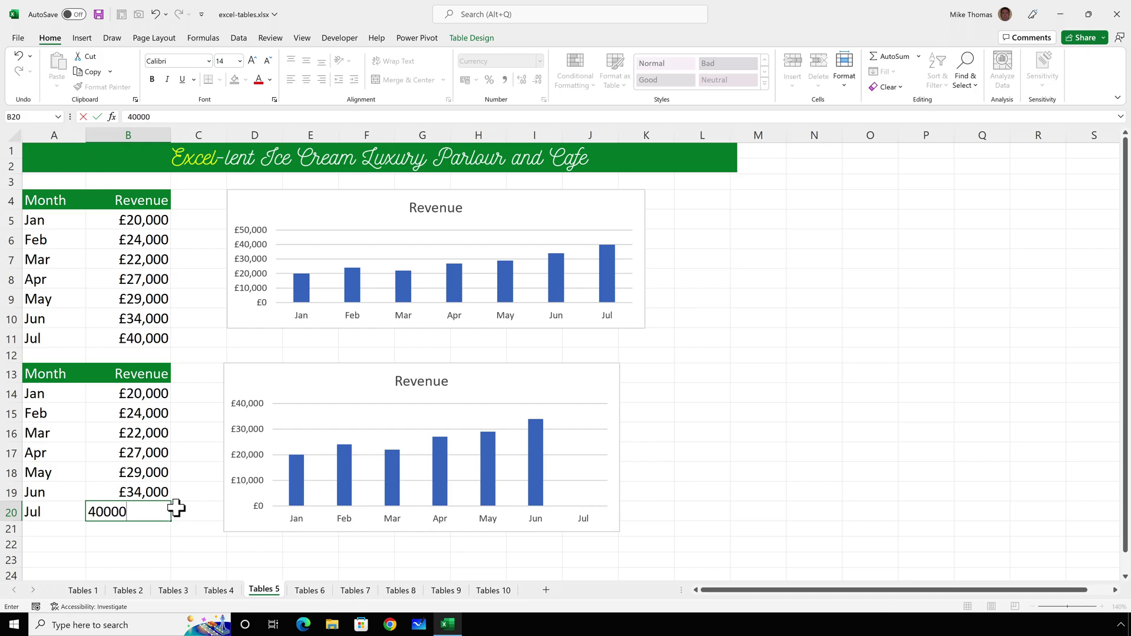
pyautogui.hotkey('ctrl', 'Return')
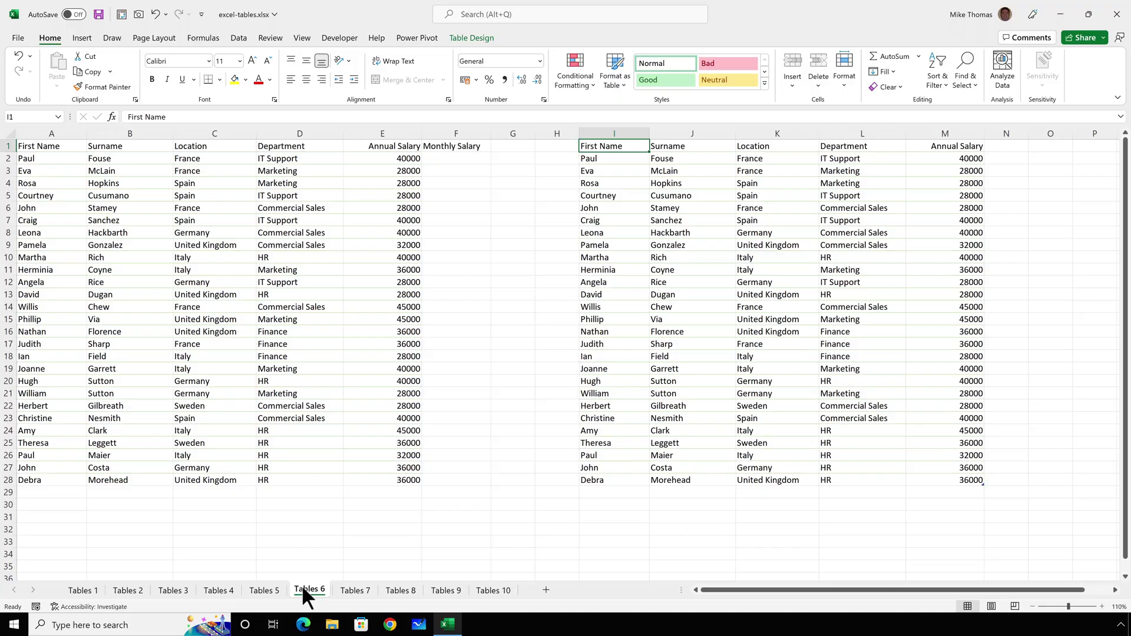
# Step: Enter =E2/12 in the first Monthly Salary cell and fill it down the column
pyautogui.click(456, 159)
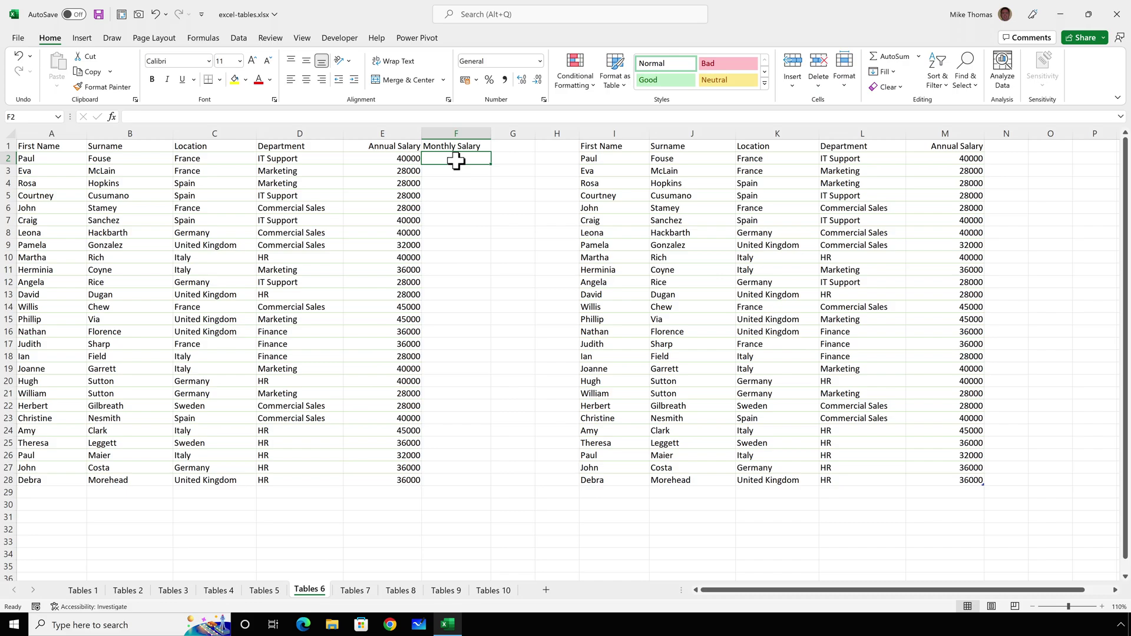
pyautogui.write('=')
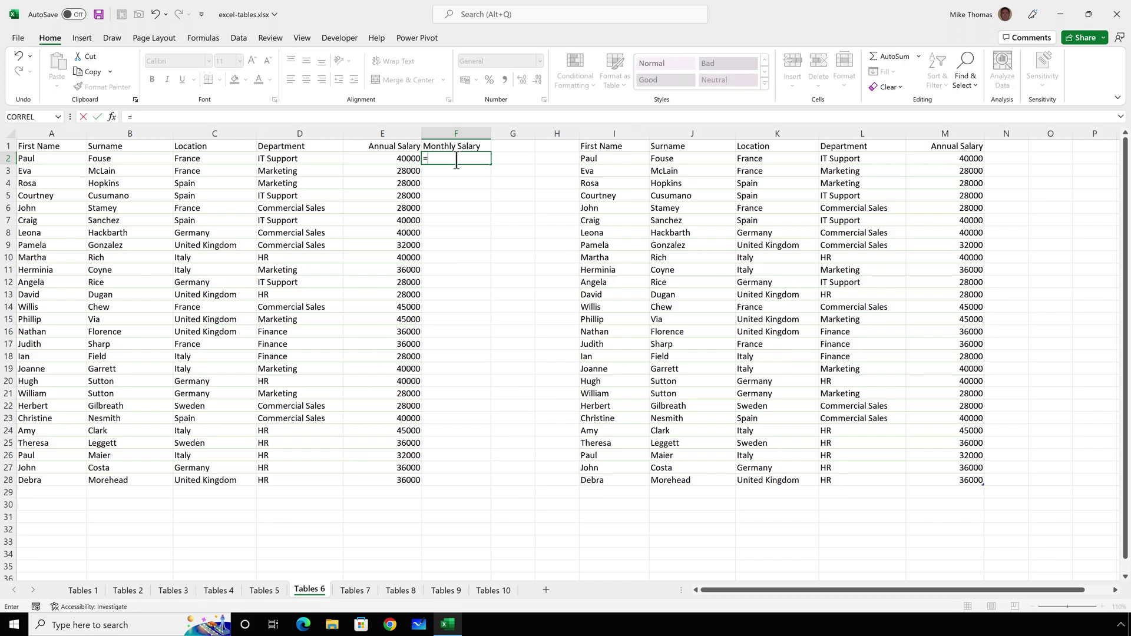
pyautogui.write('e')
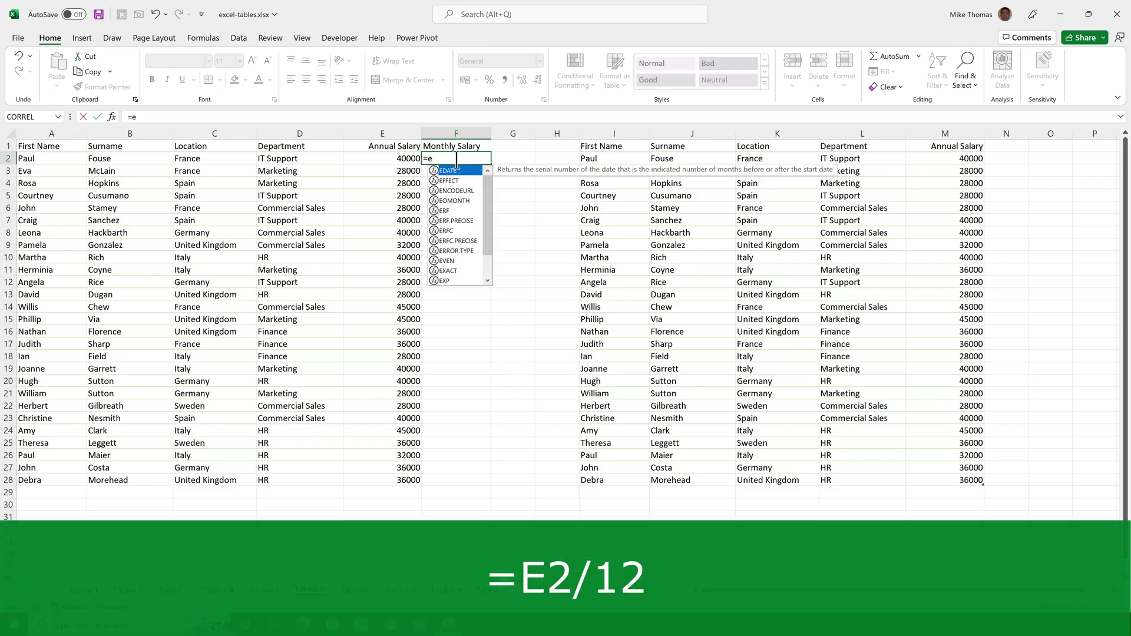
pyautogui.write('2/12')
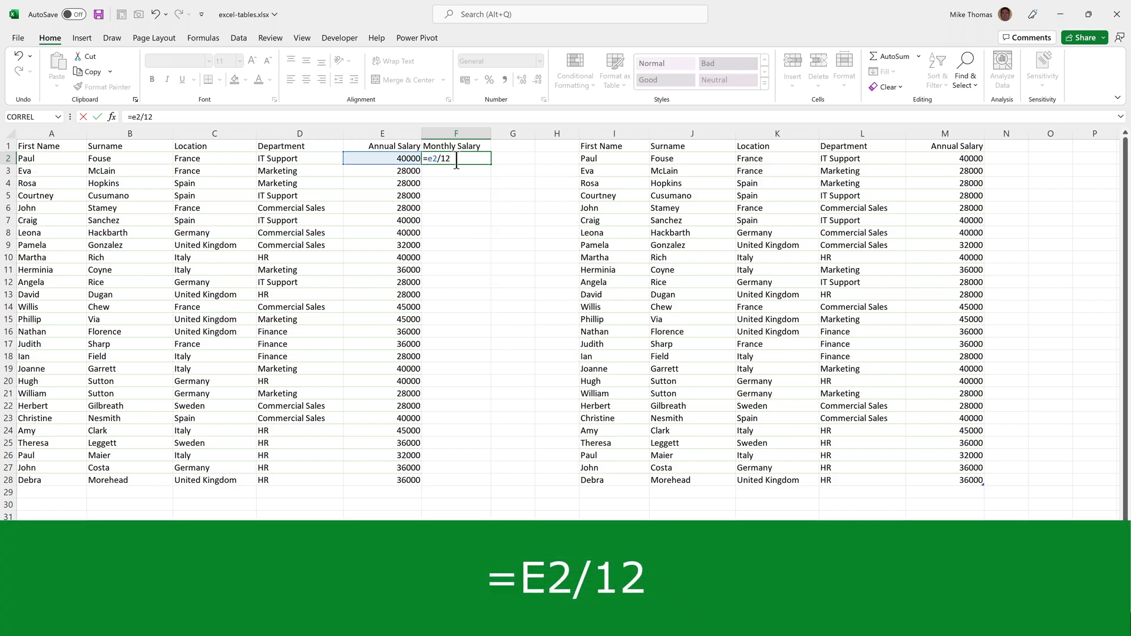
pyautogui.hotkey('ctrl', 'Return')
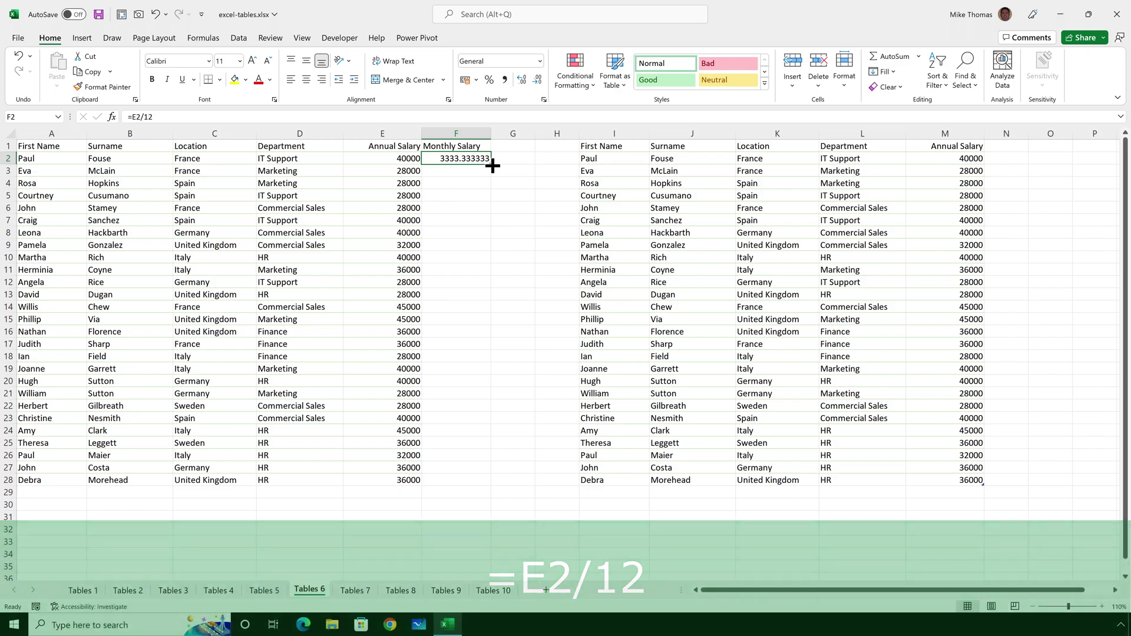
pyautogui.moveTo(490, 164); pyautogui.dragTo(465, 483)
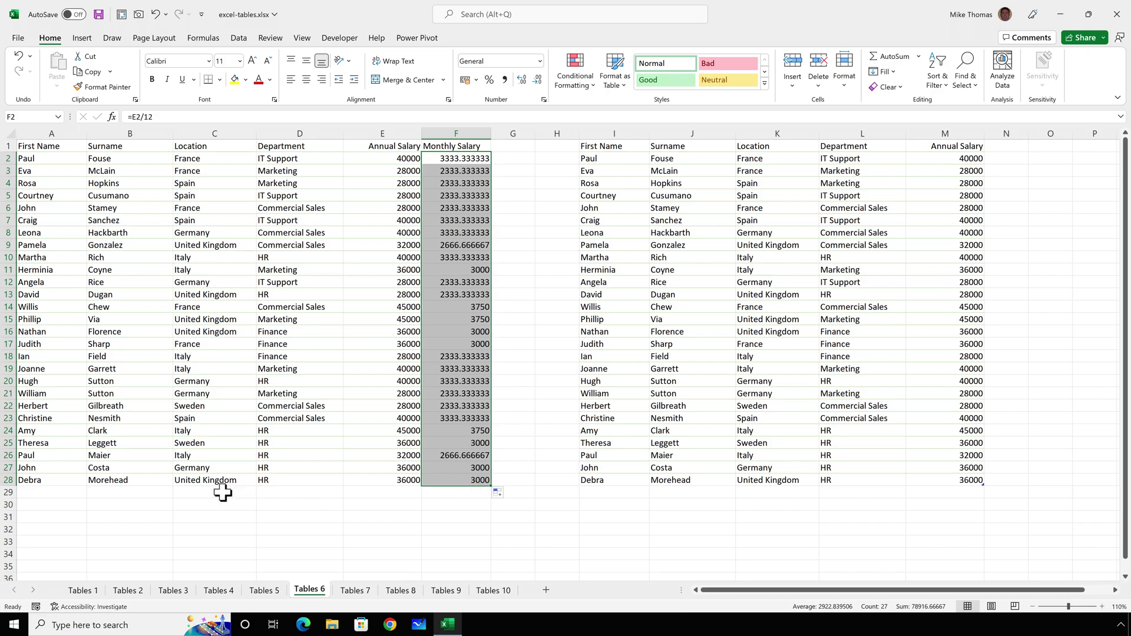
# Step: Copy the last three employee rows into rows 29–31 and extend the Monthly Salary formula to F31
pyautogui.moveTo(52, 457); pyautogui.dragTo(378, 476)
pyautogui.hotkey('ctrl', 'c')
pyautogui.click(76, 493)
pyautogui.hotkey('ctrl', 'v')
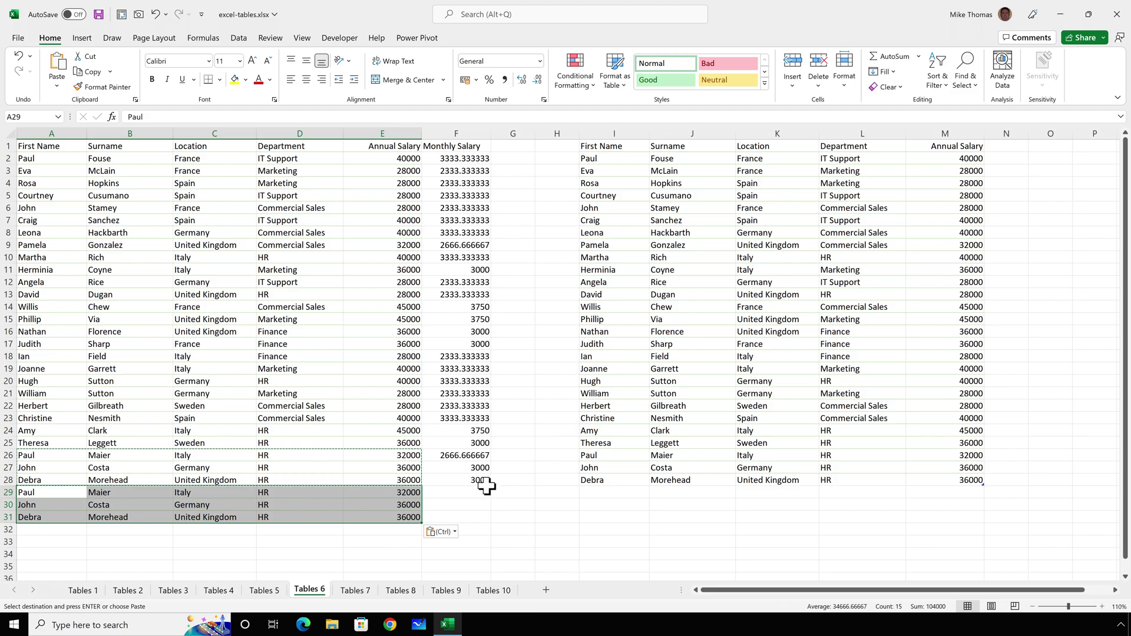
pyautogui.click(482, 480)
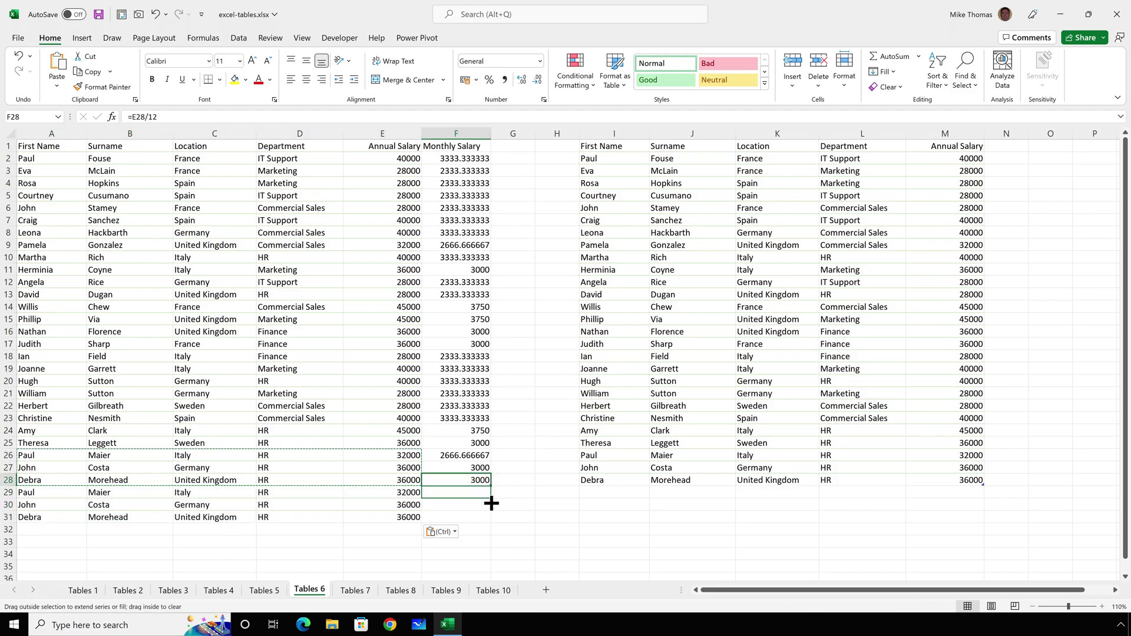
pyautogui.moveTo(491, 503); pyautogui.dragTo(491, 522)
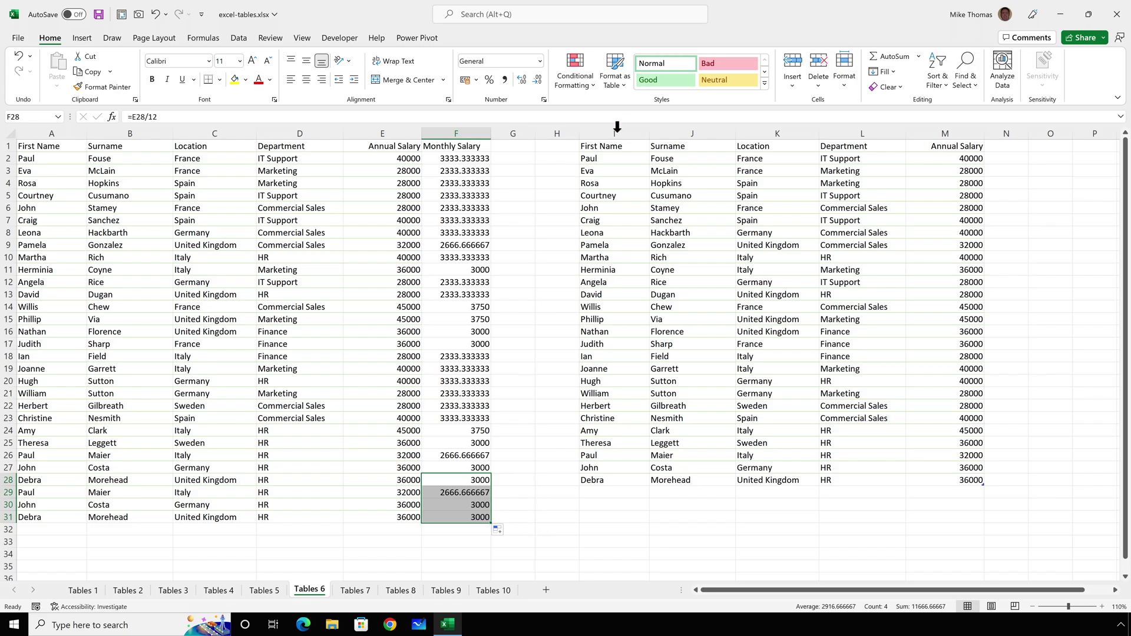
# Step: Add a Monthly Salary heading in N1 of the right-hand table and widen column N
pyautogui.click(663, 158)
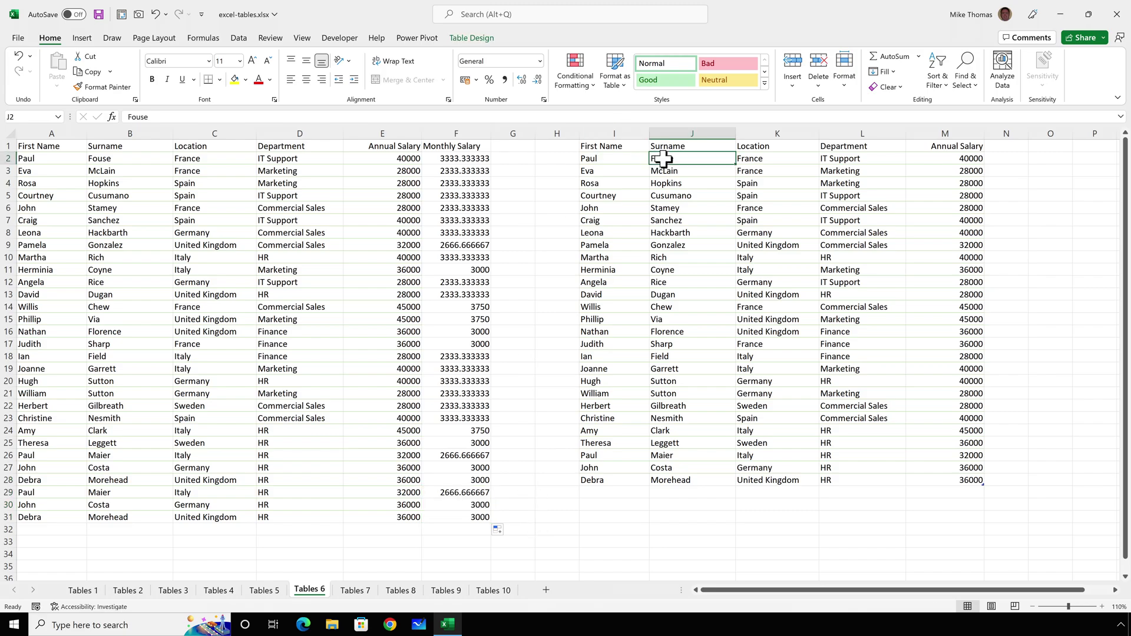
pyautogui.click(1005, 148)
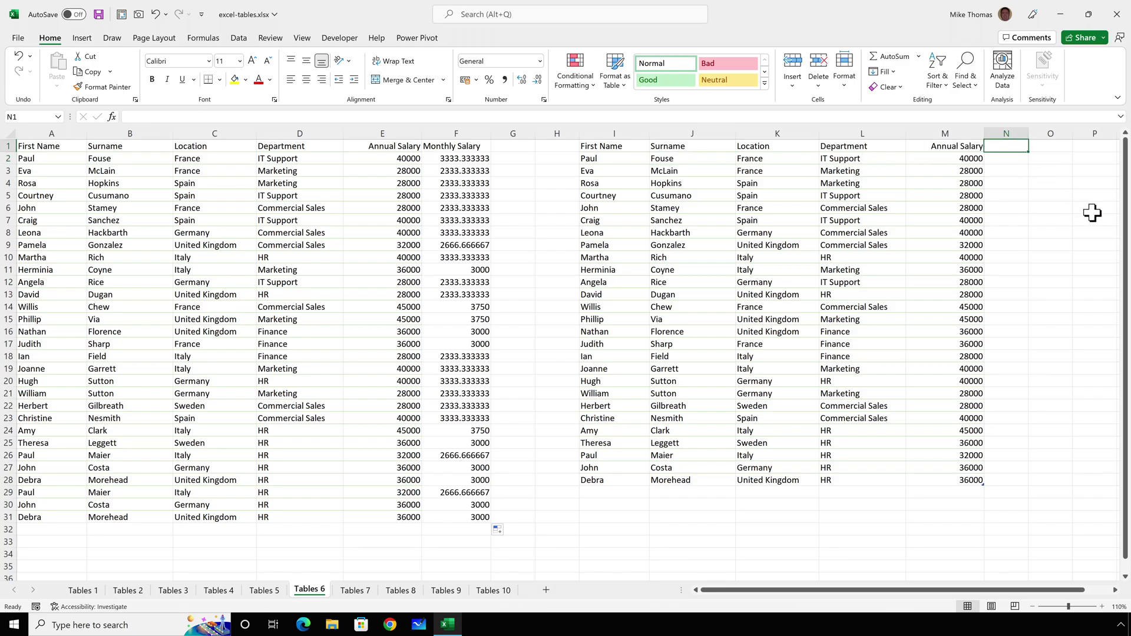
pyautogui.write('Monthly S')
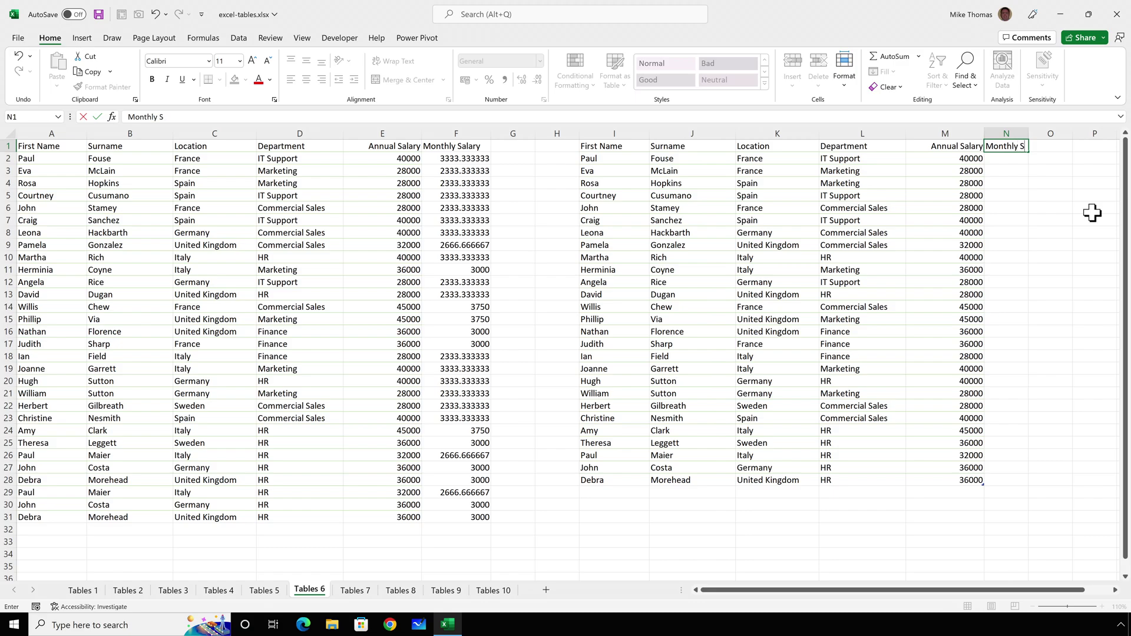
pyautogui.write('alary')
pyautogui.hotkey('ctrl', 'Return')
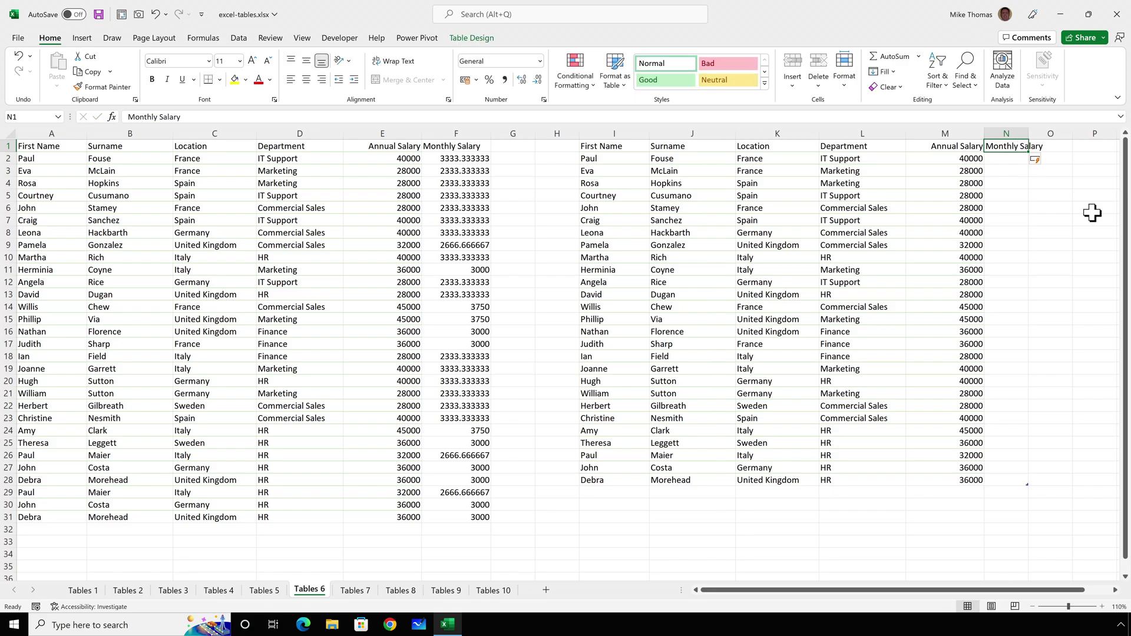
pyautogui.moveTo(1028, 135); pyautogui.dragTo(1048, 135)
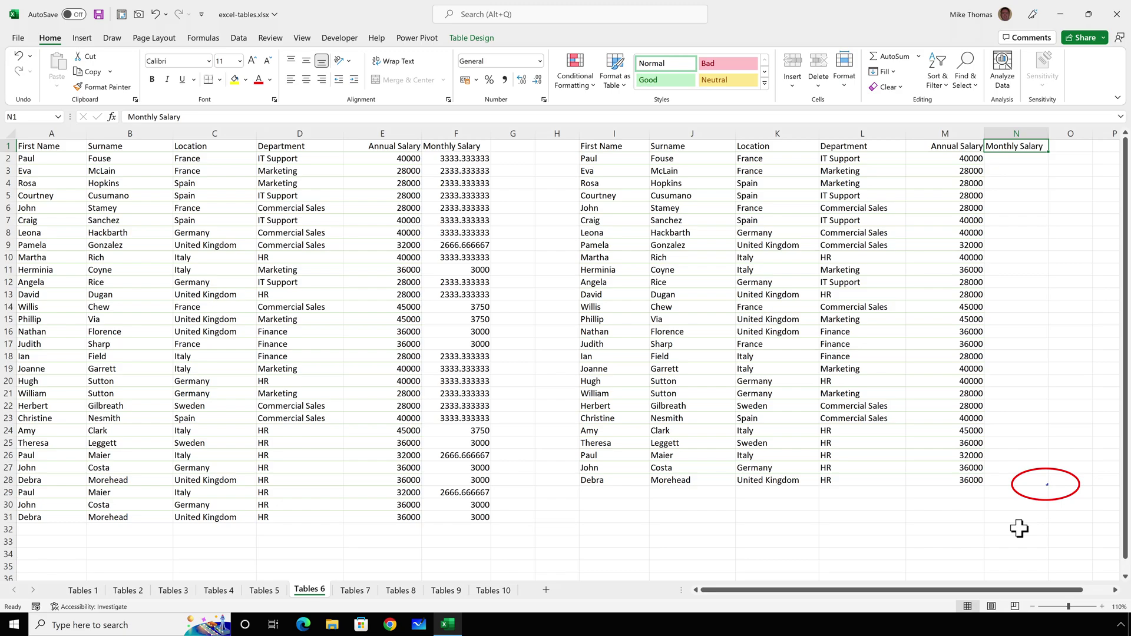
# Step: Enter =M2/12 in N2 and undo the automatic fill down the column
pyautogui.click(1012, 161)
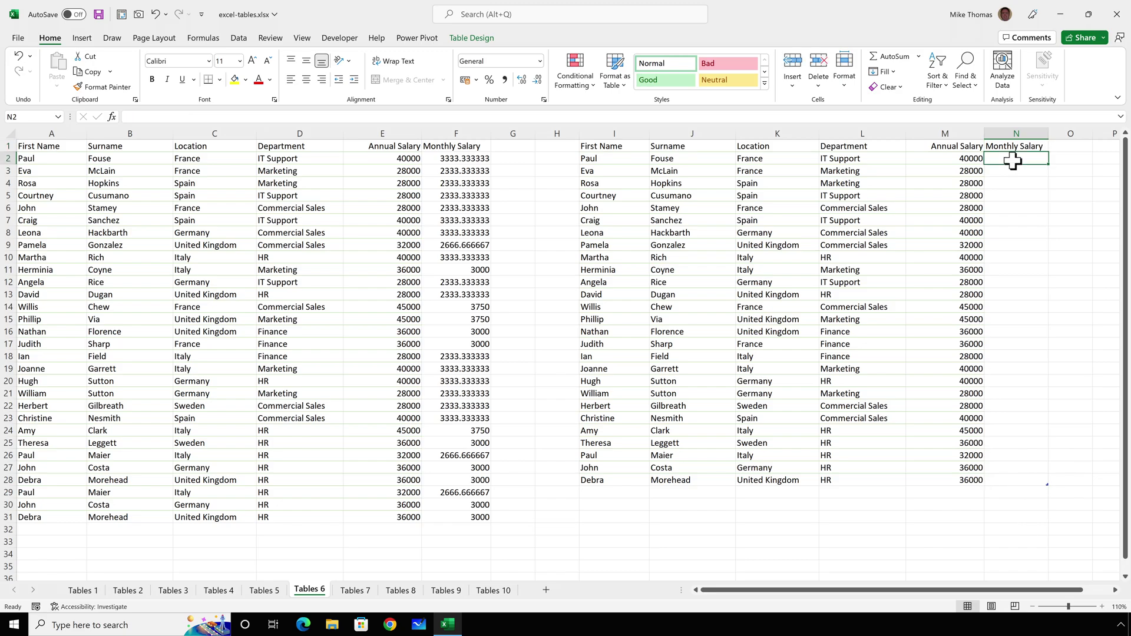
pyautogui.write('=')
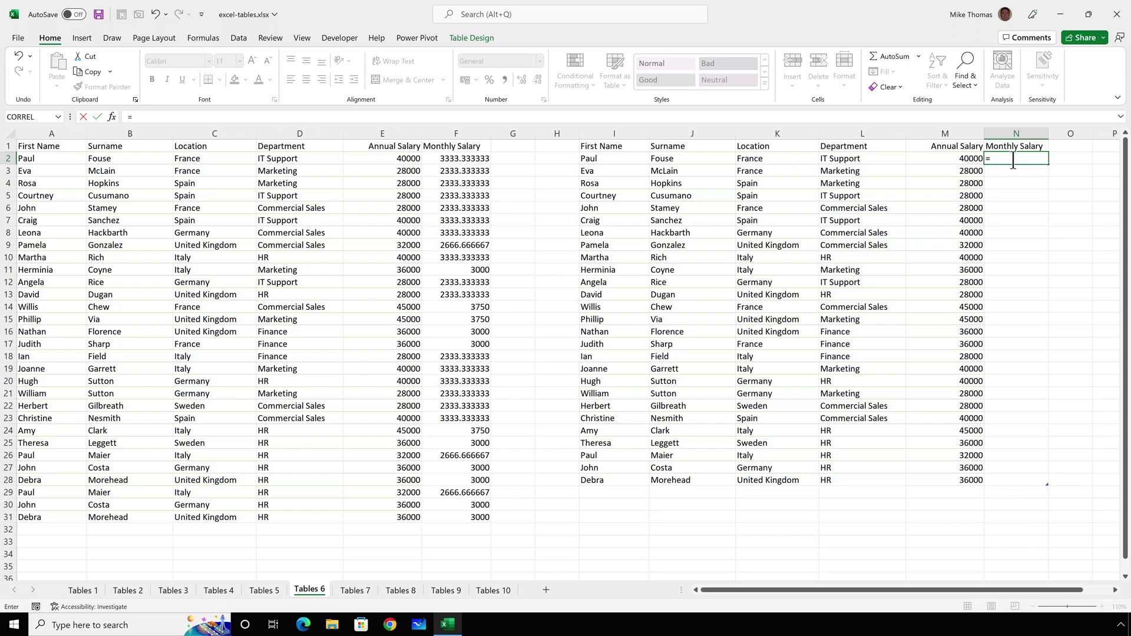
pyautogui.write('M2/12')
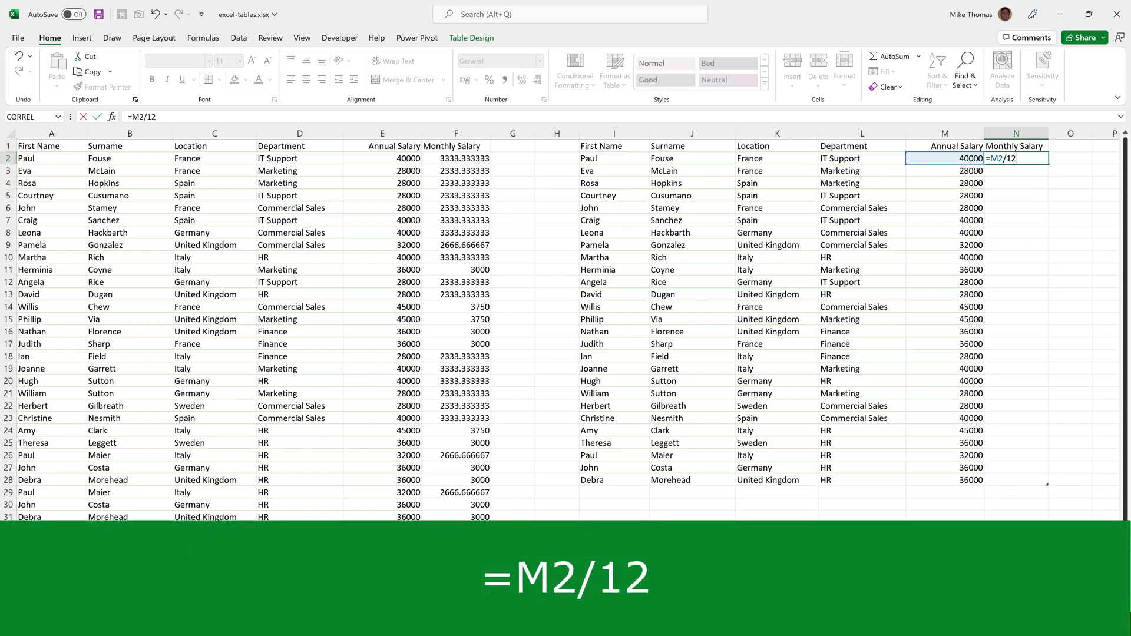
pyautogui.hotkey('ctrl', 'Return')
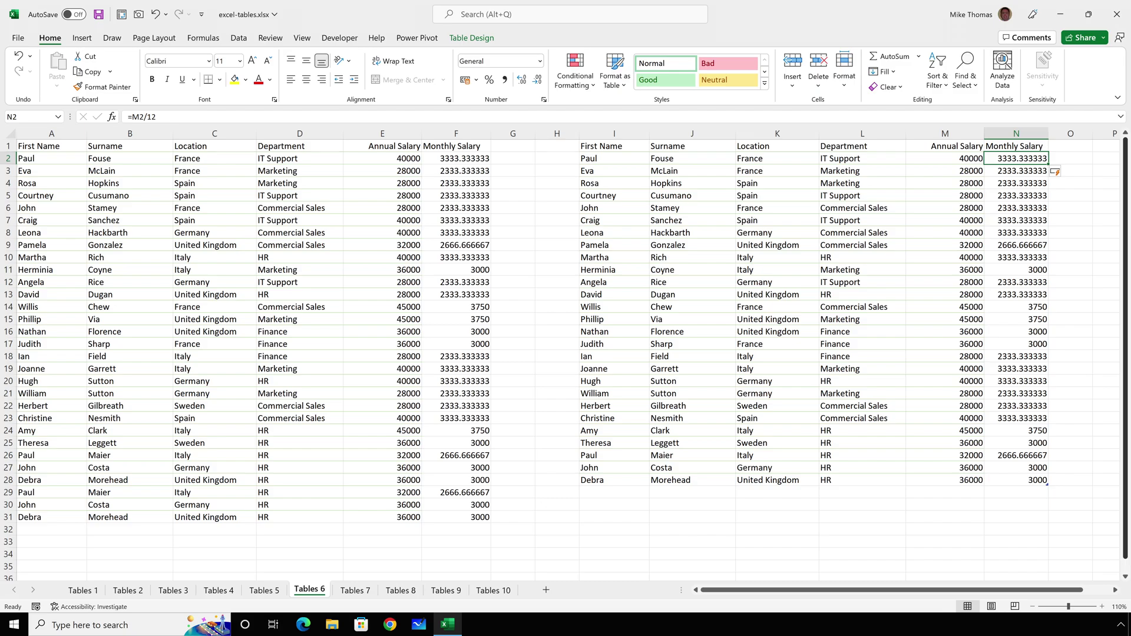
pyautogui.hotkey('ctrl', 'z')
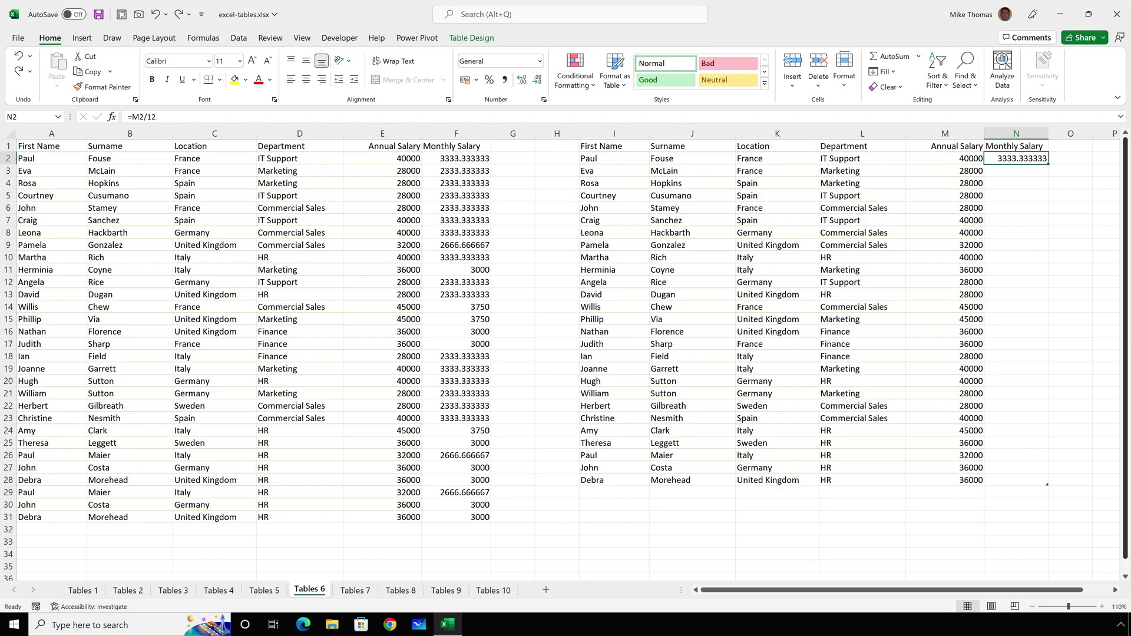
# Step: Replace N2's formula with the structured =[@[Annual Salary]]/12, auto-filling the whole column
pyautogui.press('Delete')
pyautogui.write('=')
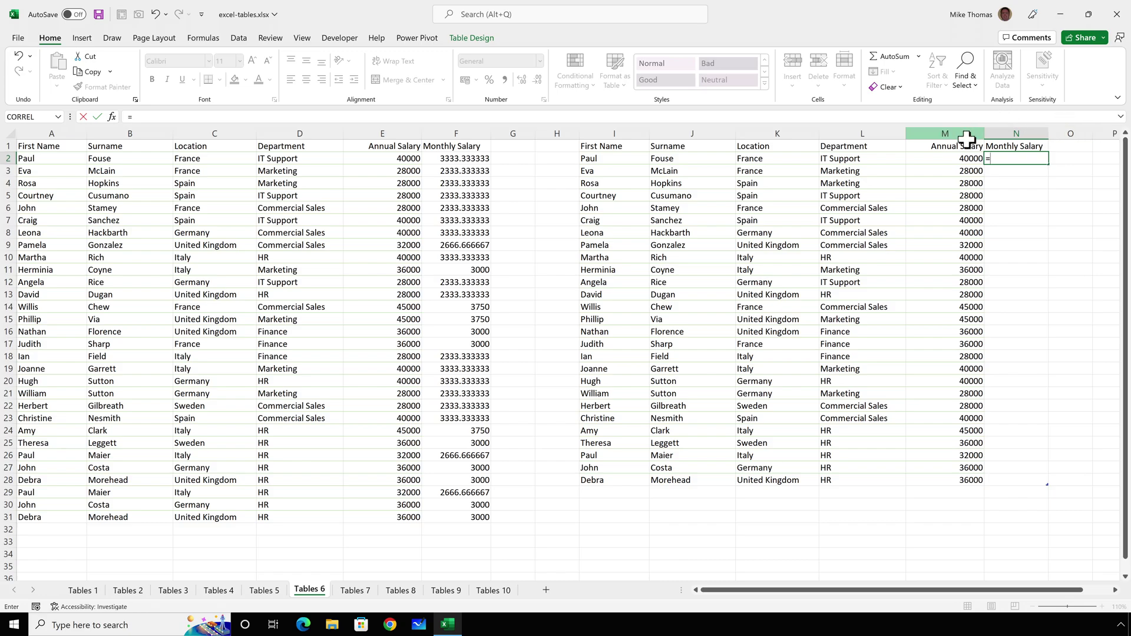
pyautogui.click(958, 159)
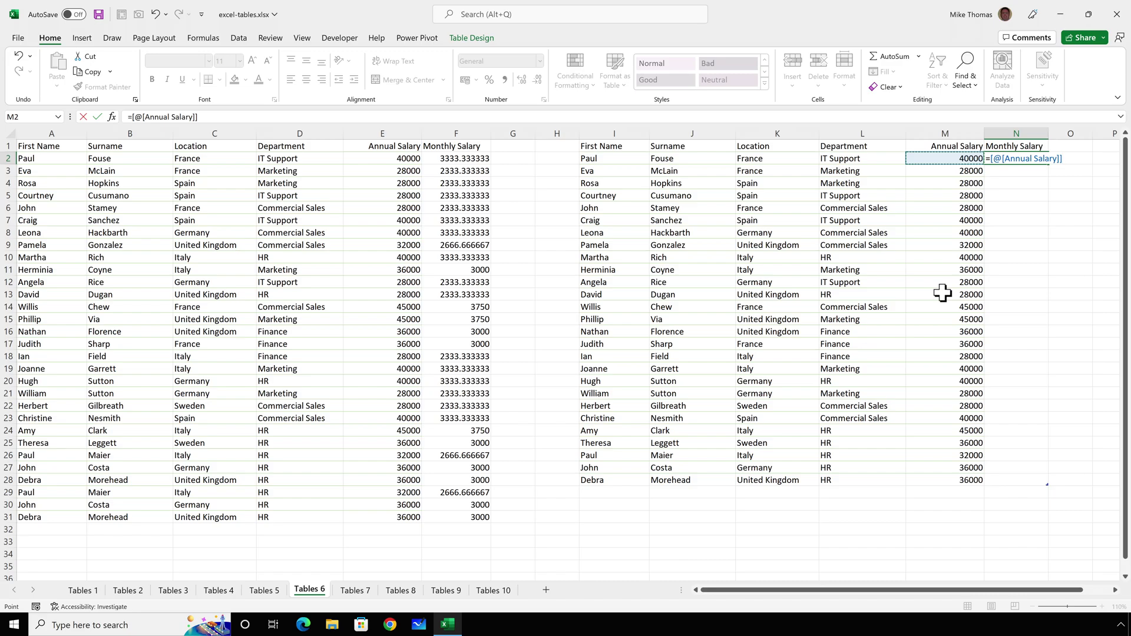
pyautogui.write('/12')
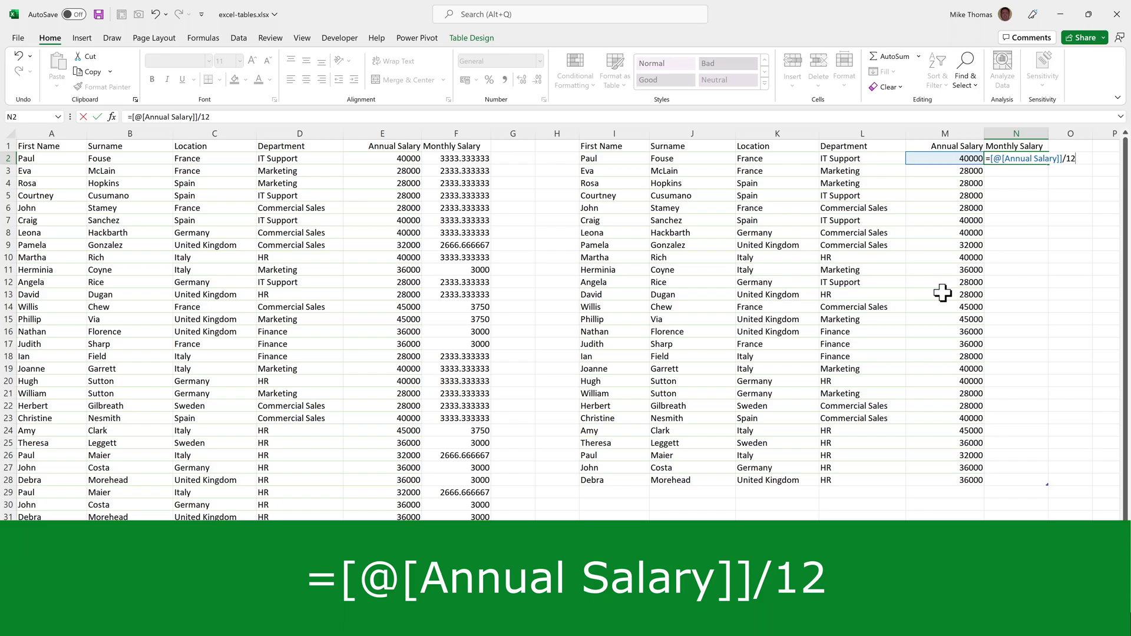
pyautogui.hotkey('ctrl', 'Return')
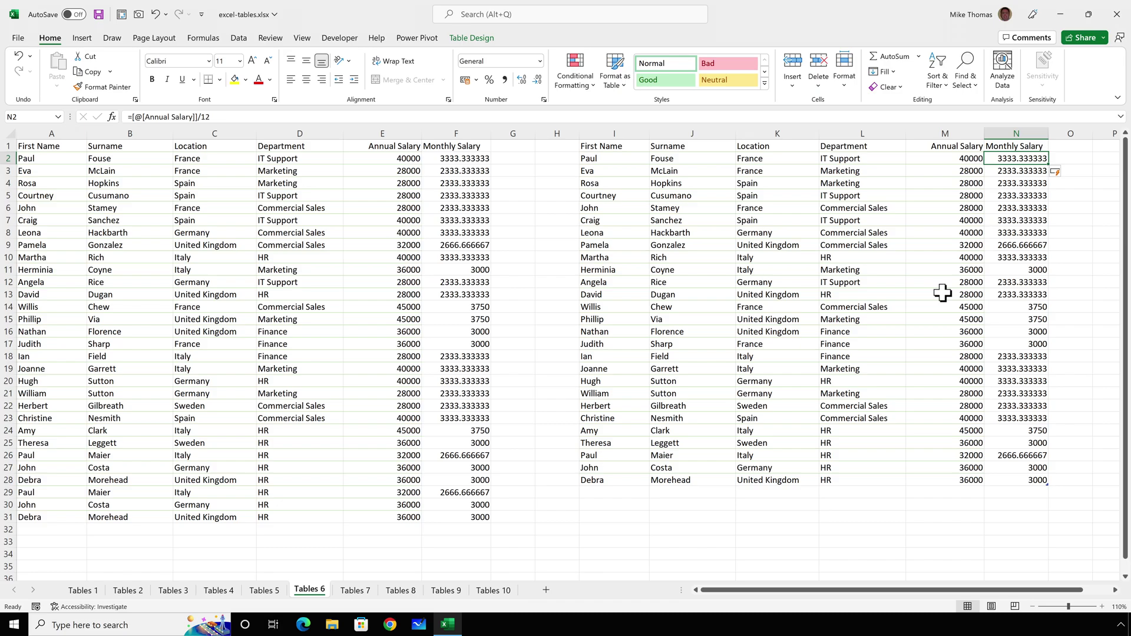
# Step: Copy table rows I26:M28 and paste them at I29 directly beneath the table
pyautogui.click(862, 504)
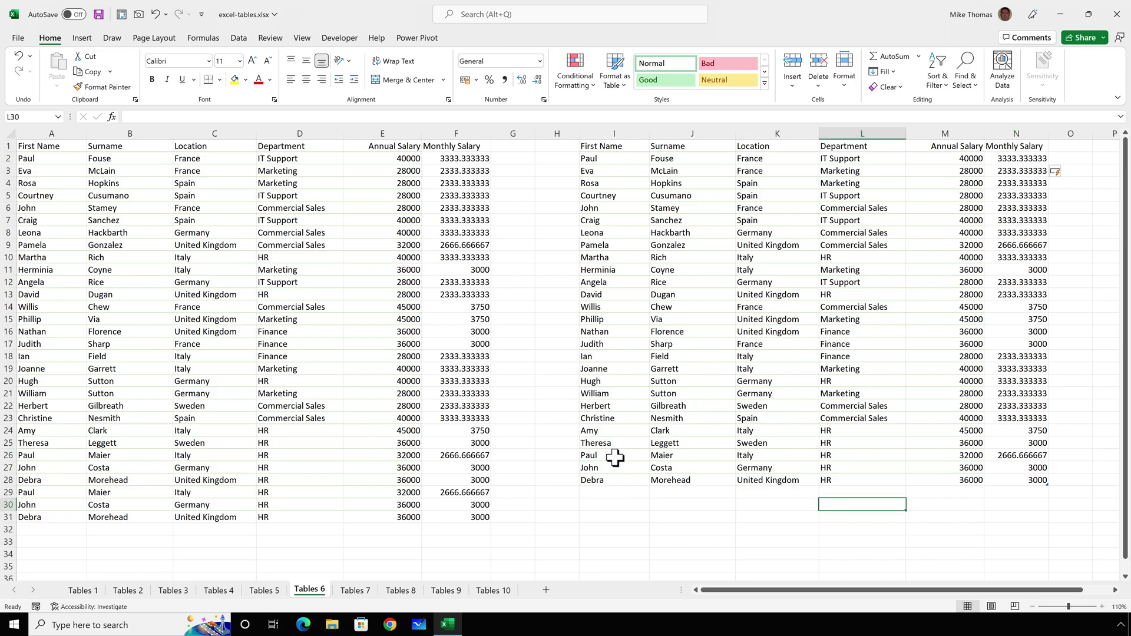
pyautogui.moveTo(615, 458); pyautogui.dragTo(966, 471)
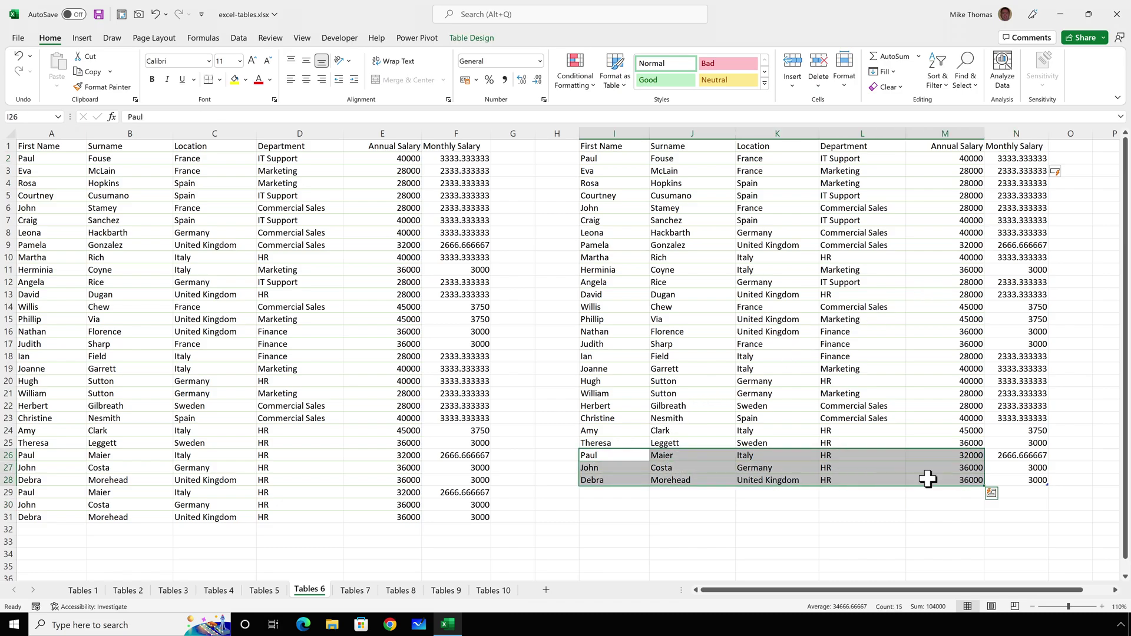
pyautogui.hotkey('ctrl', 'c')
pyautogui.click(616, 492)
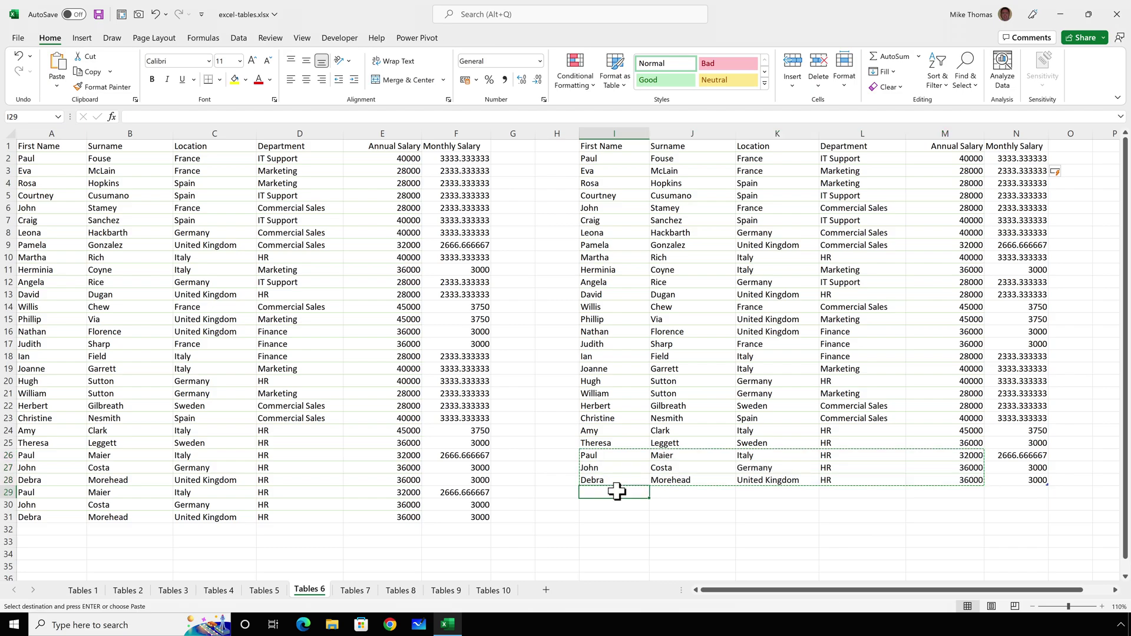
pyautogui.hotkey('ctrl', 'v')
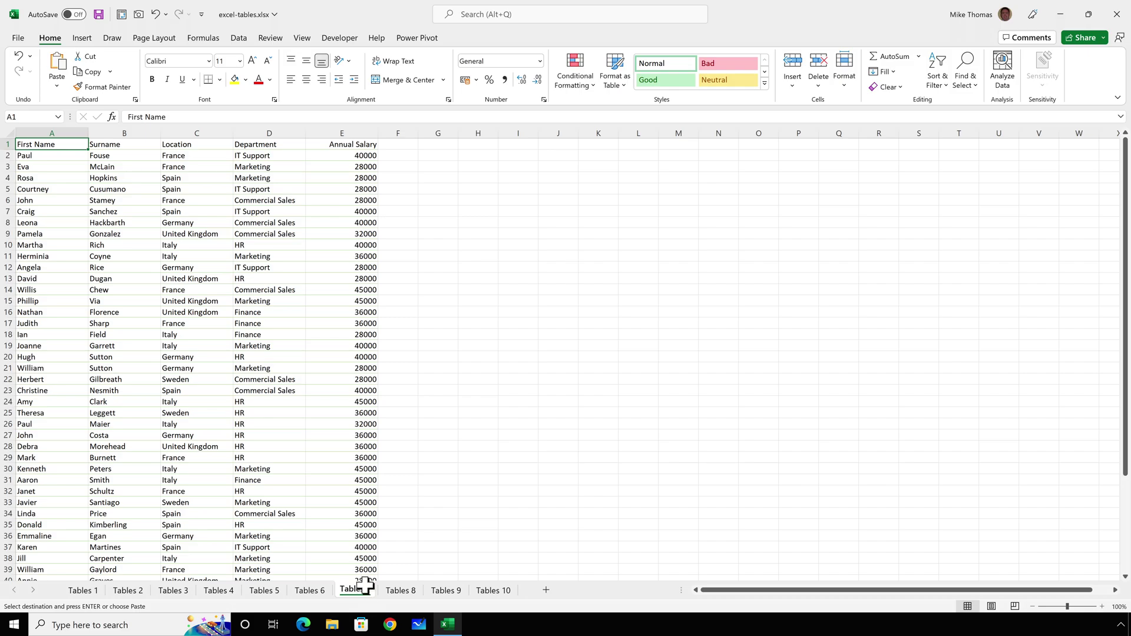
# Step: Scroll down and back up through the Tables 7 employee list
pyautogui.scroll(-5, 238, 381)
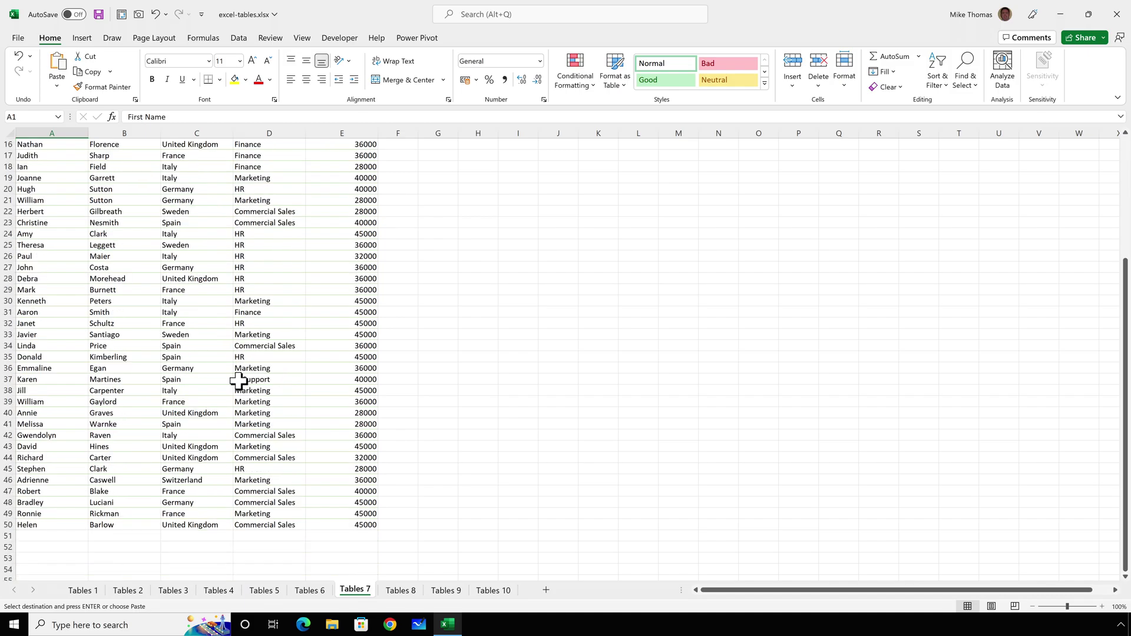
pyautogui.scroll(-1, 239, 381)
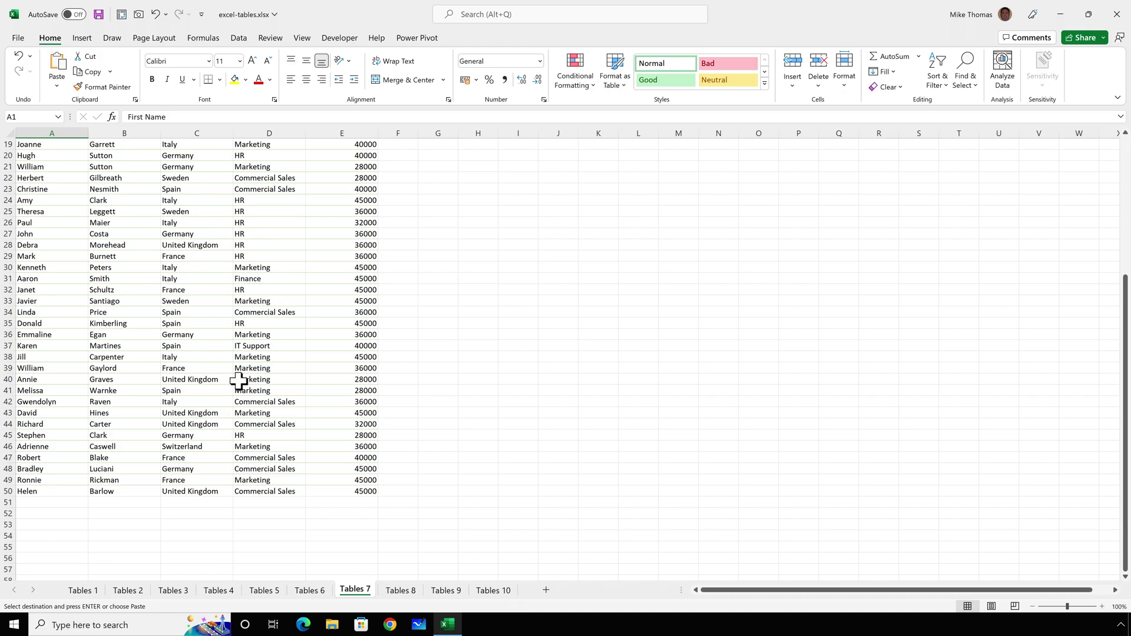
pyautogui.scroll(1, 239, 381)
pyautogui.scroll(5, 239, 381)
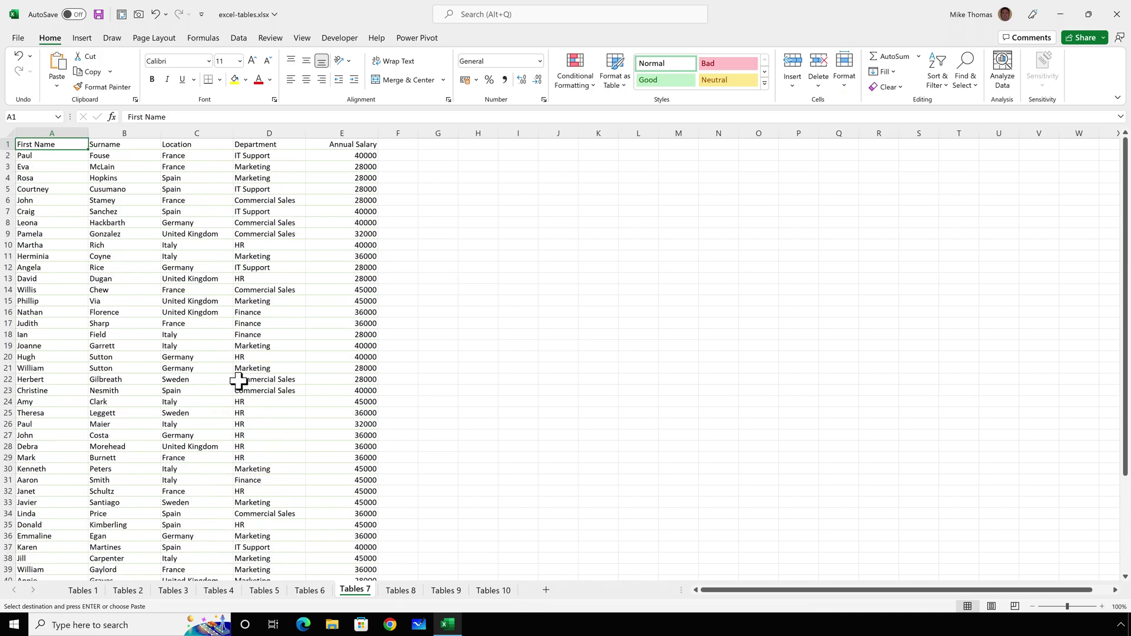
pyautogui.scroll(-2, 239, 381)
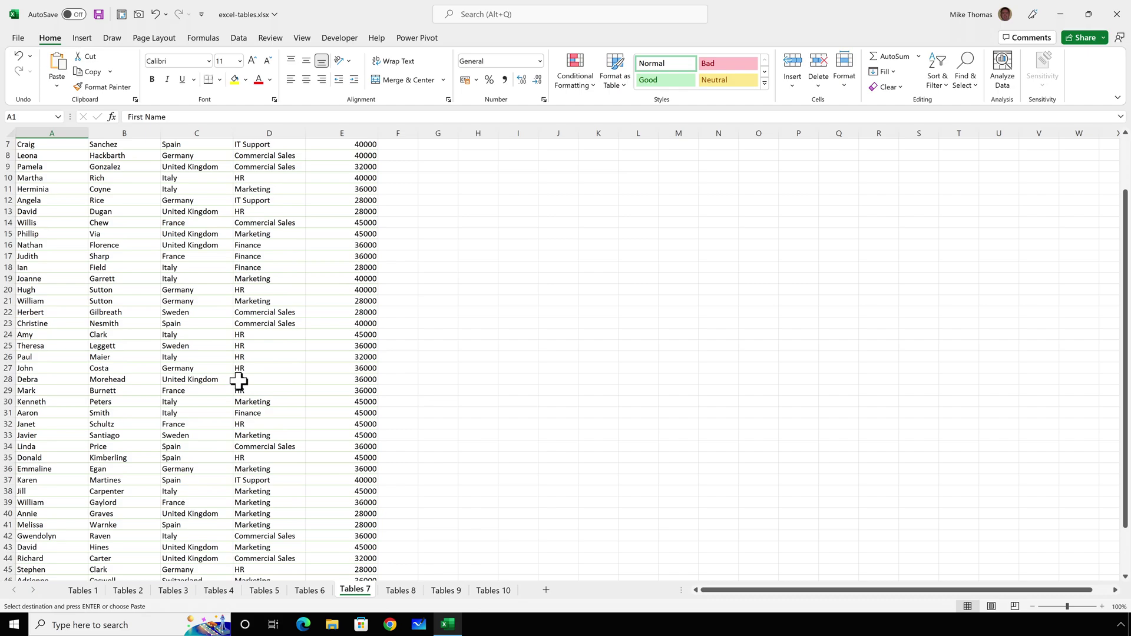
pyautogui.scroll(2, 239, 381)
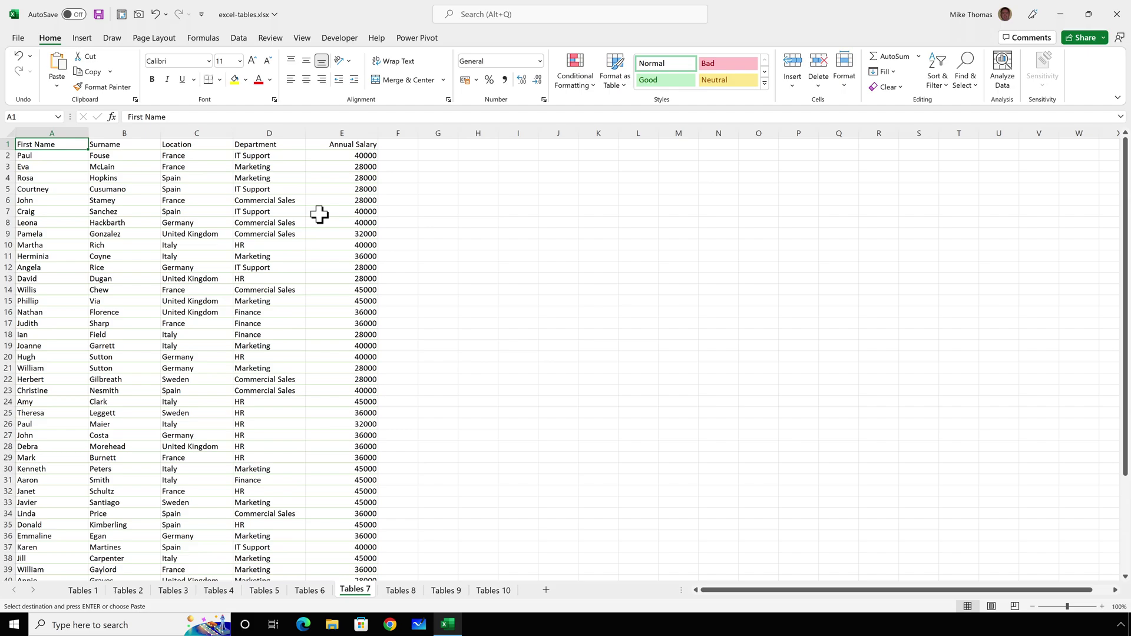
# Step: Freeze panes at row 2 so the row 1 headings stay fixed
pyautogui.click(8, 156)
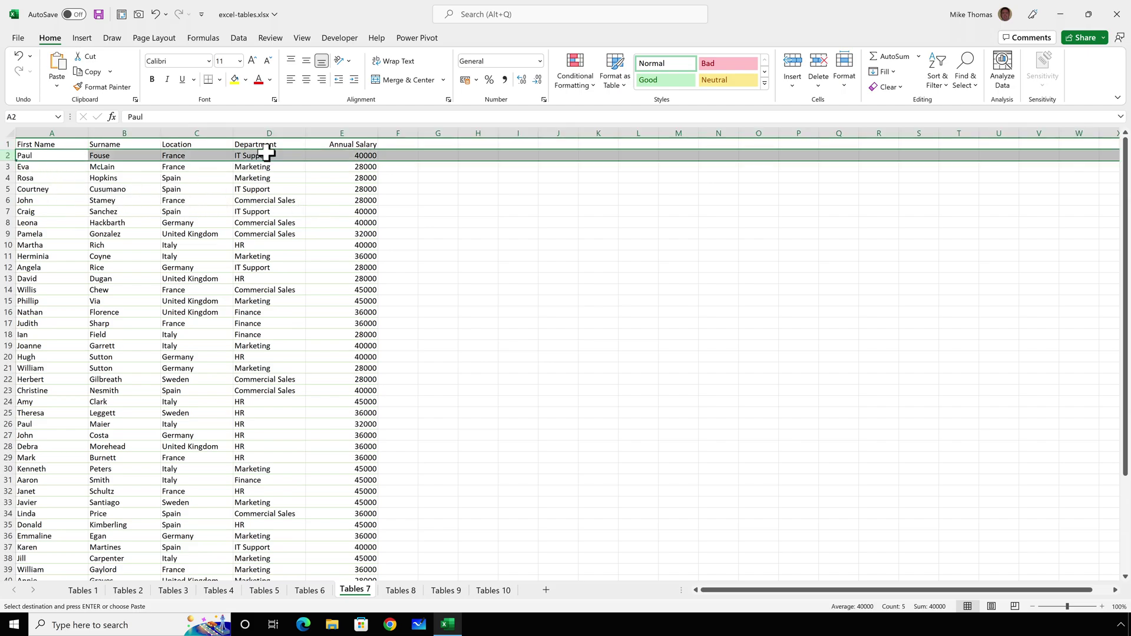
pyautogui.click(303, 37)
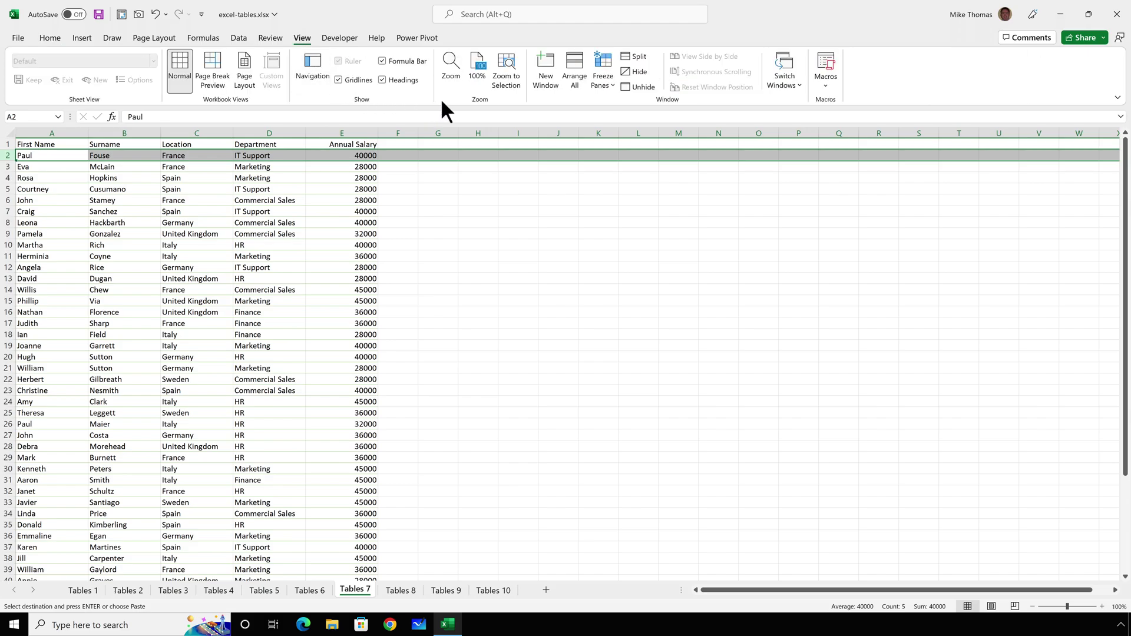
pyautogui.click(600, 81)
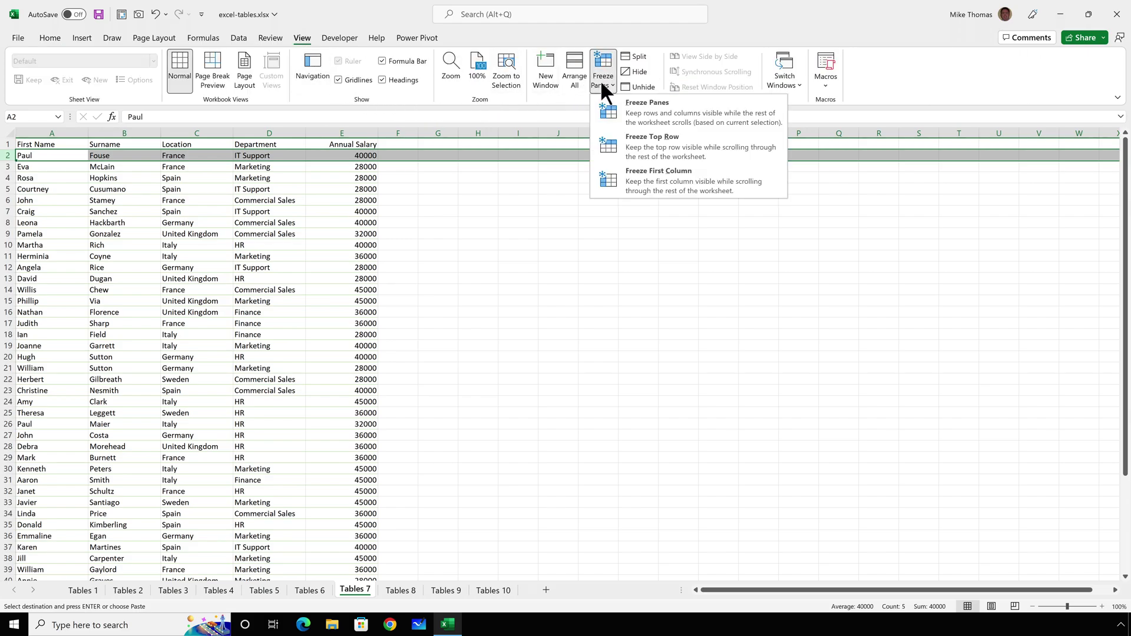
pyautogui.click(641, 111)
pyautogui.click(248, 222)
# Step: Scroll down to row 50 to confirm the frozen headings remain visible
pyautogui.scroll(-5, 248, 222)
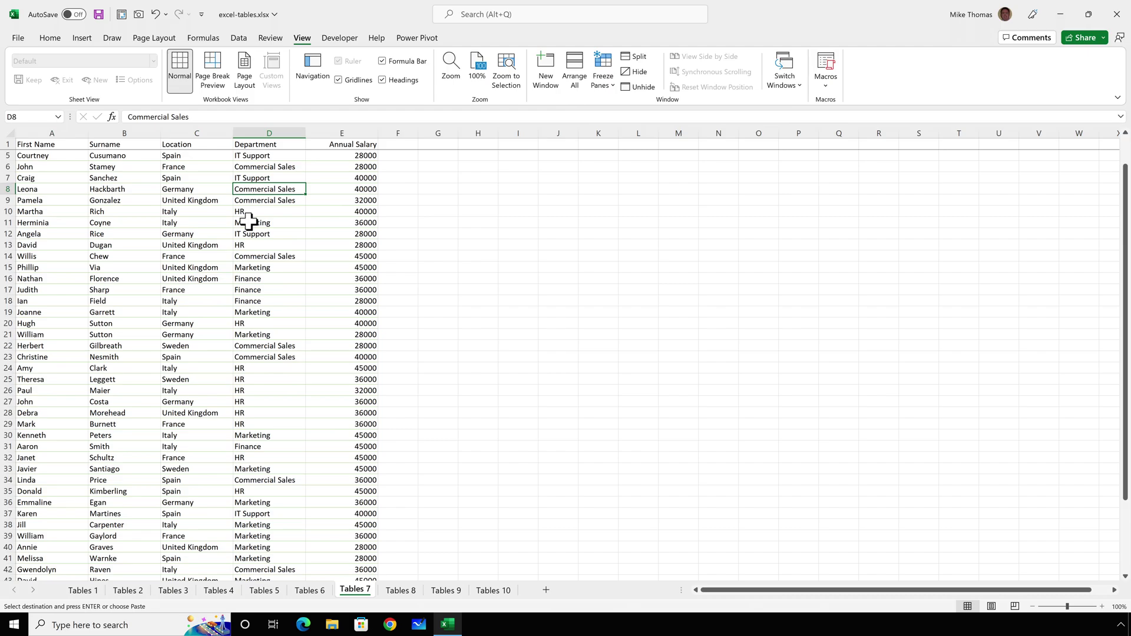
pyautogui.scroll(-2, 249, 222)
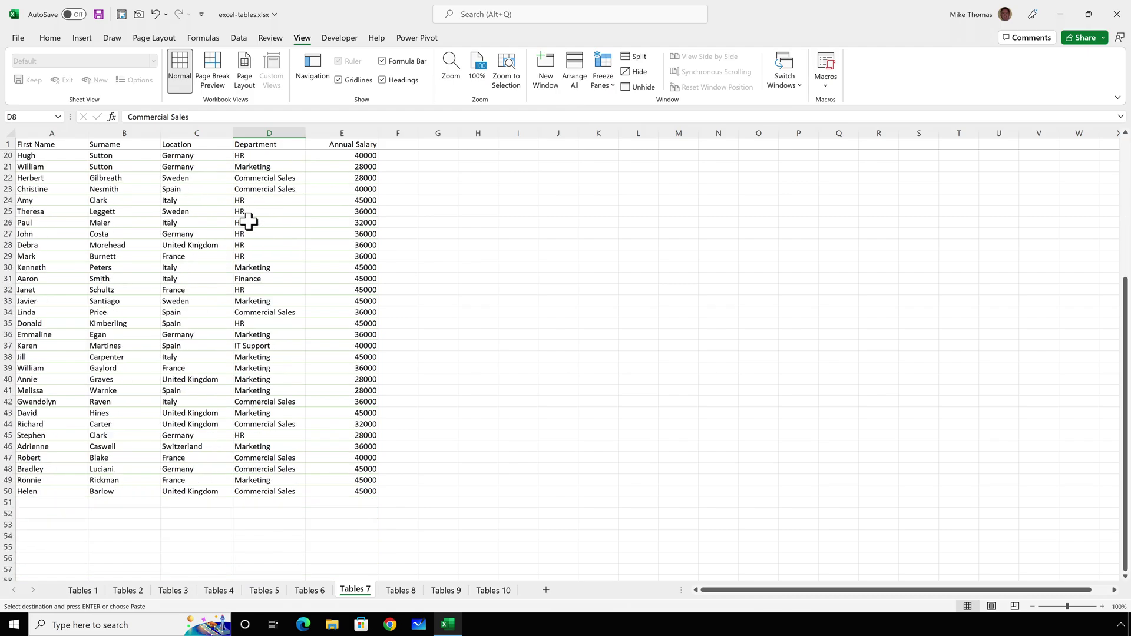
pyautogui.scroll(-8, 249, 222)
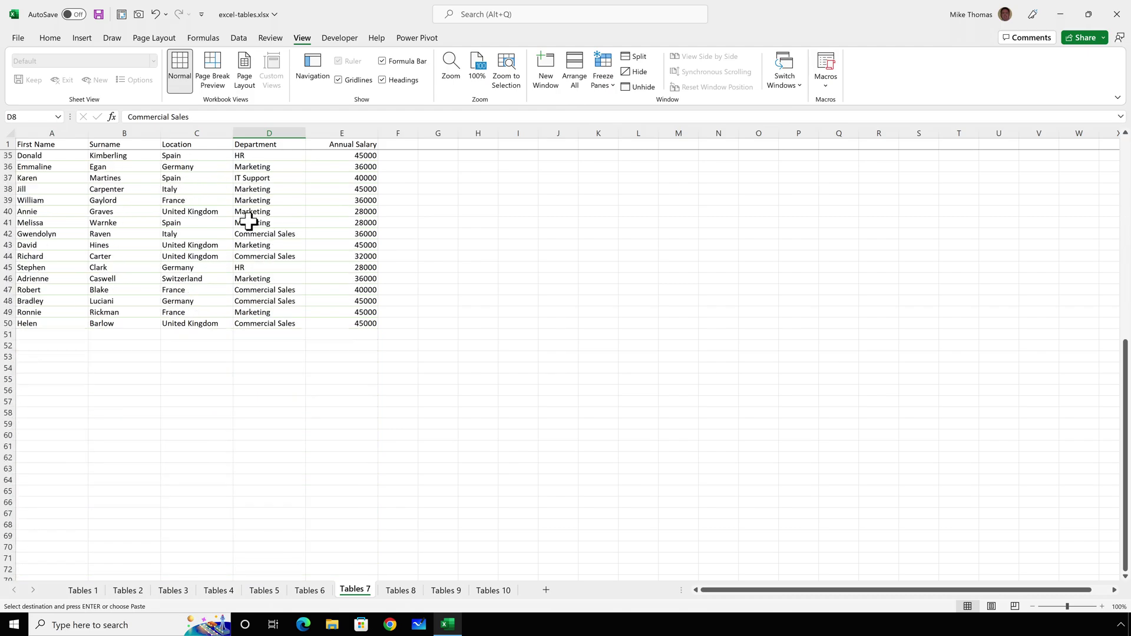
pyautogui.scroll(-1, 249, 222)
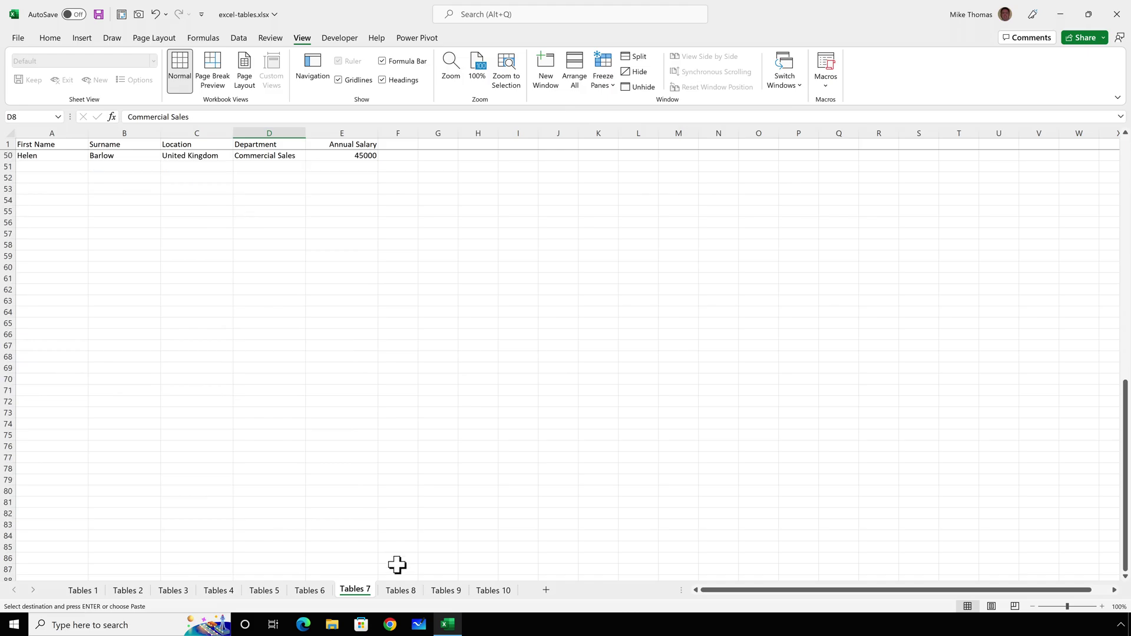
# Step: Switch to Tables 8 and scroll down until the table headings replace the column letters
pyautogui.click(400, 589)
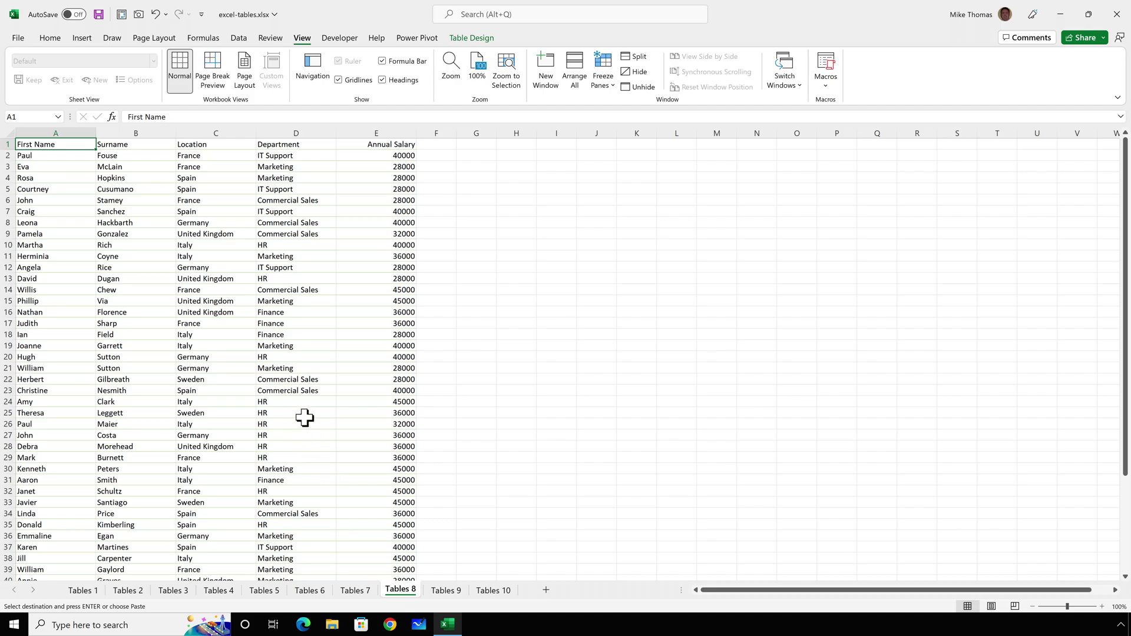
pyautogui.scroll(-1, 305, 418)
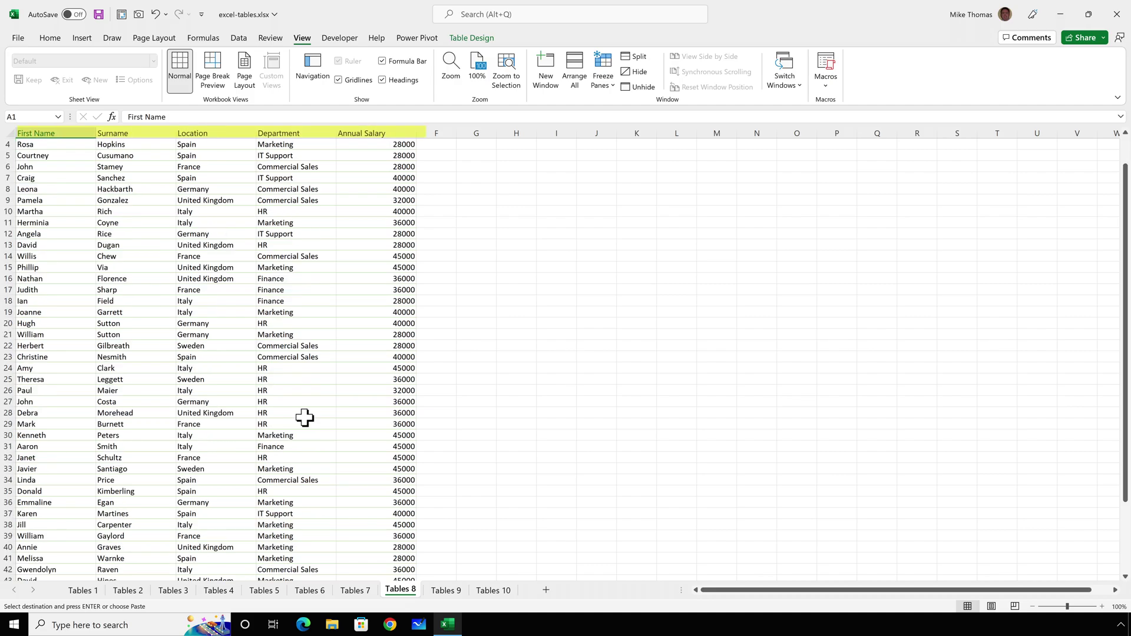
pyautogui.scroll(-3, 304, 417)
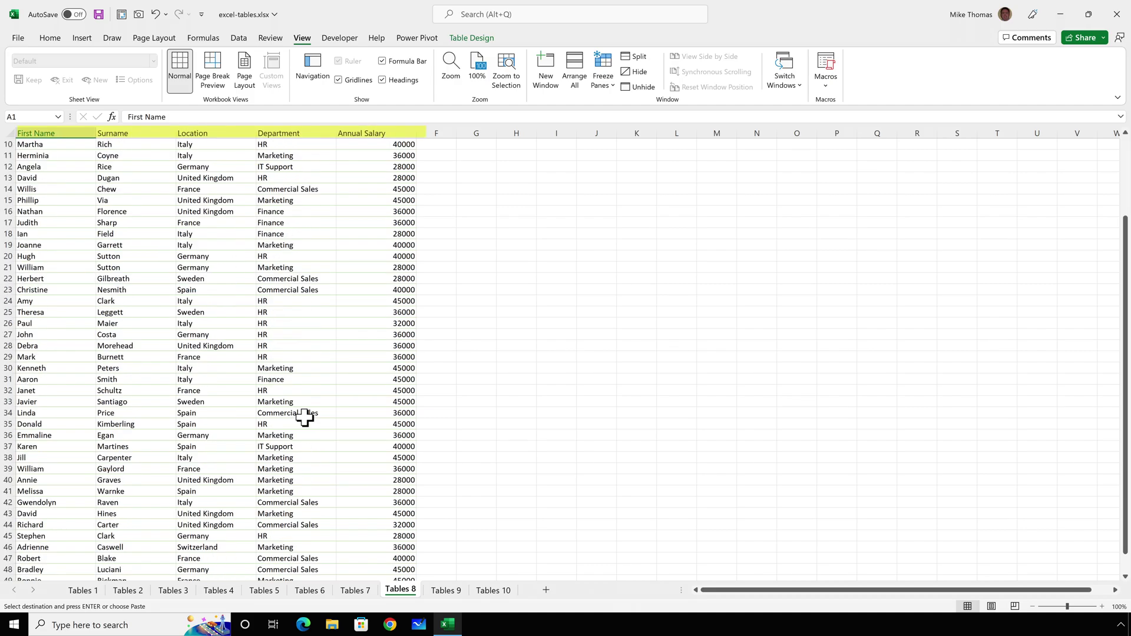
pyautogui.scroll(-2, 305, 418)
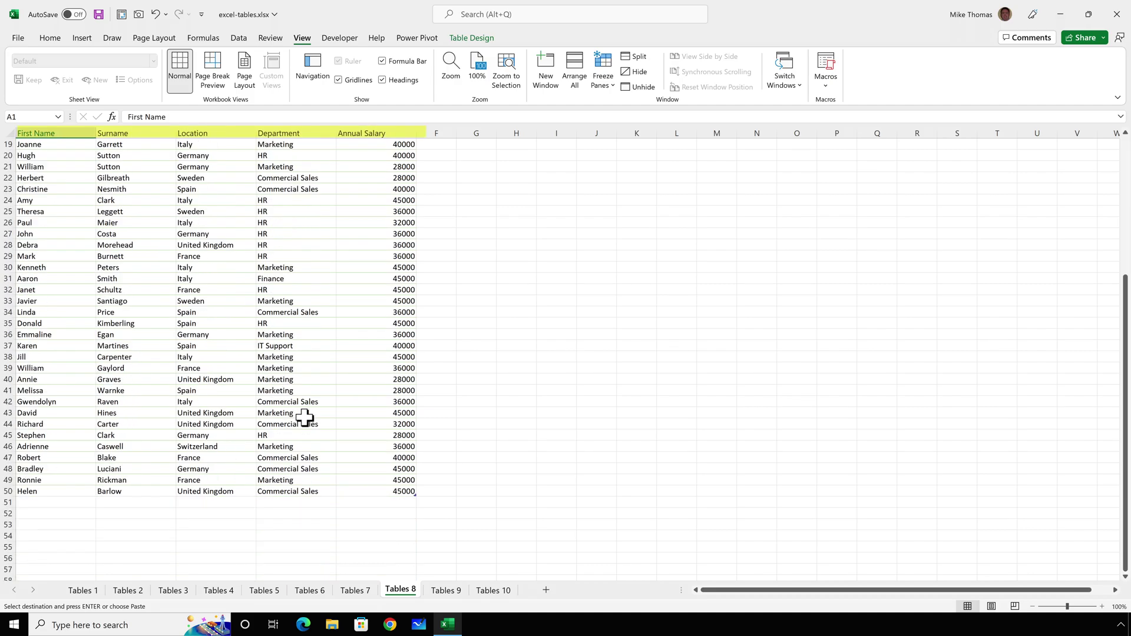
pyautogui.scroll(-7, 304, 417)
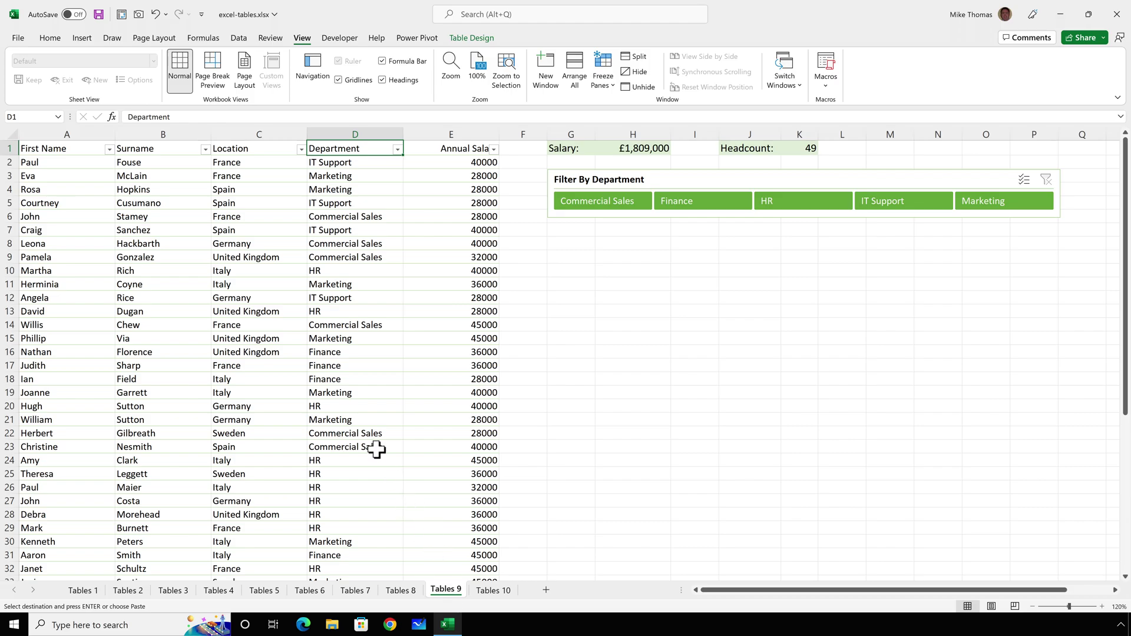
# Step: Select cell D17 in the Tables 9 employee table and view its Table Design settings (tblEmployees7)
pyautogui.click(338, 370)
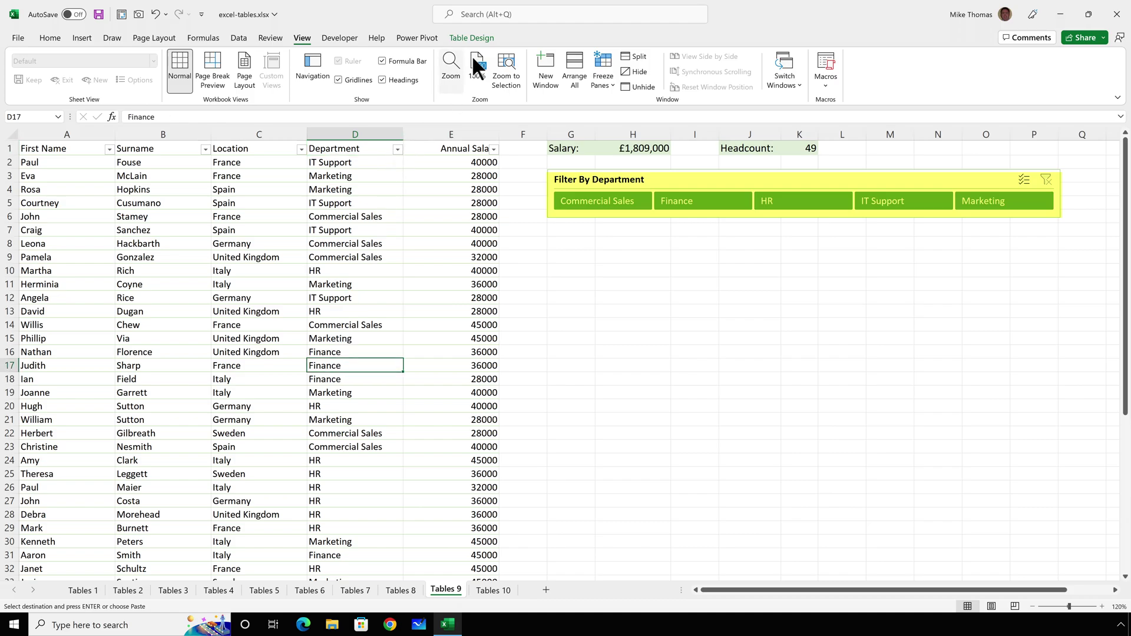
pyautogui.click(479, 37)
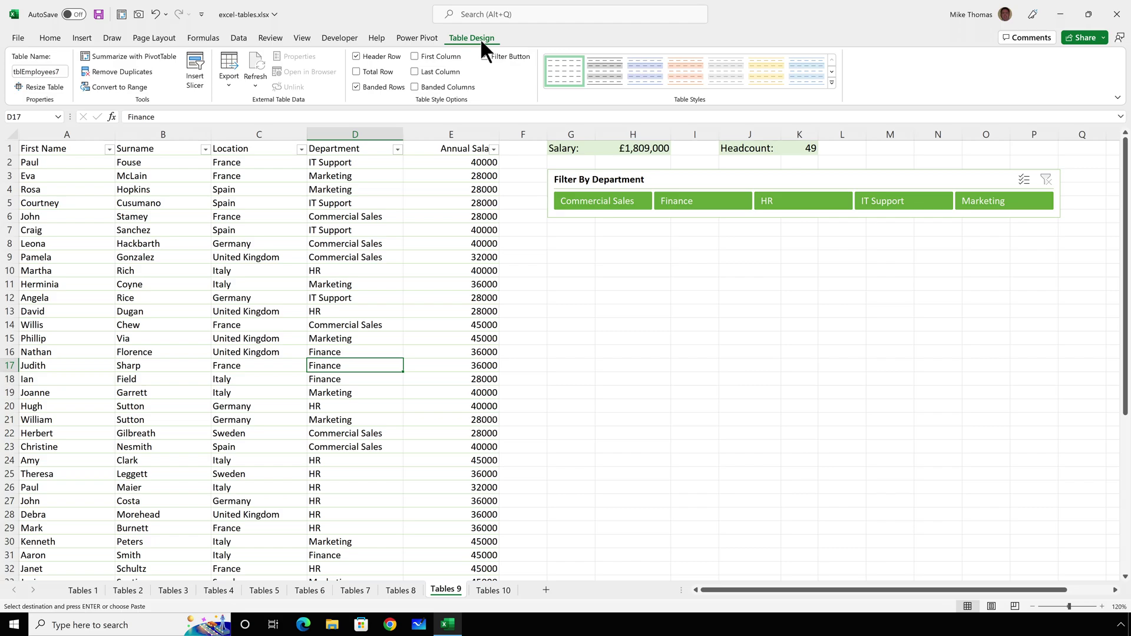
pyautogui.click(705, 201)
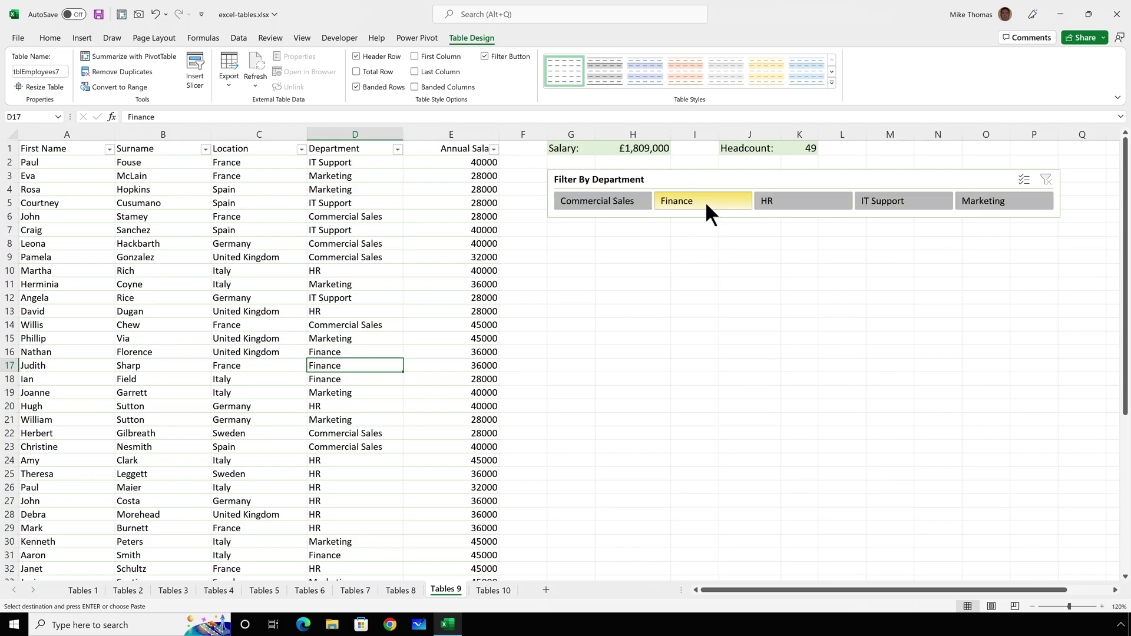
pyautogui.click(794, 200)
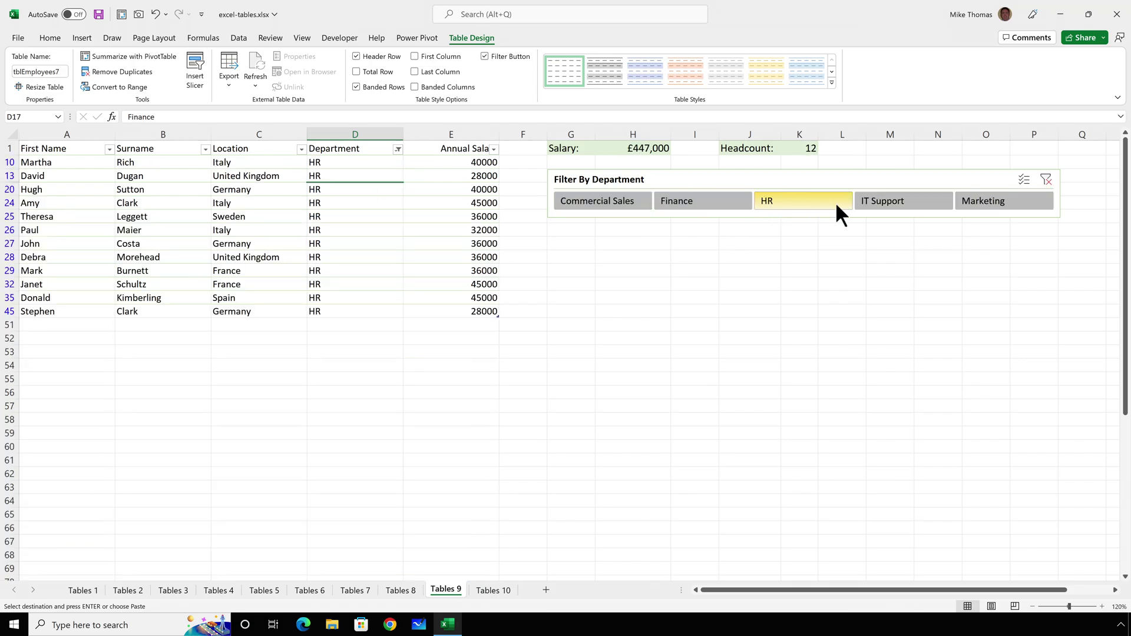
pyautogui.click(984, 200)
pyautogui.click(1043, 178)
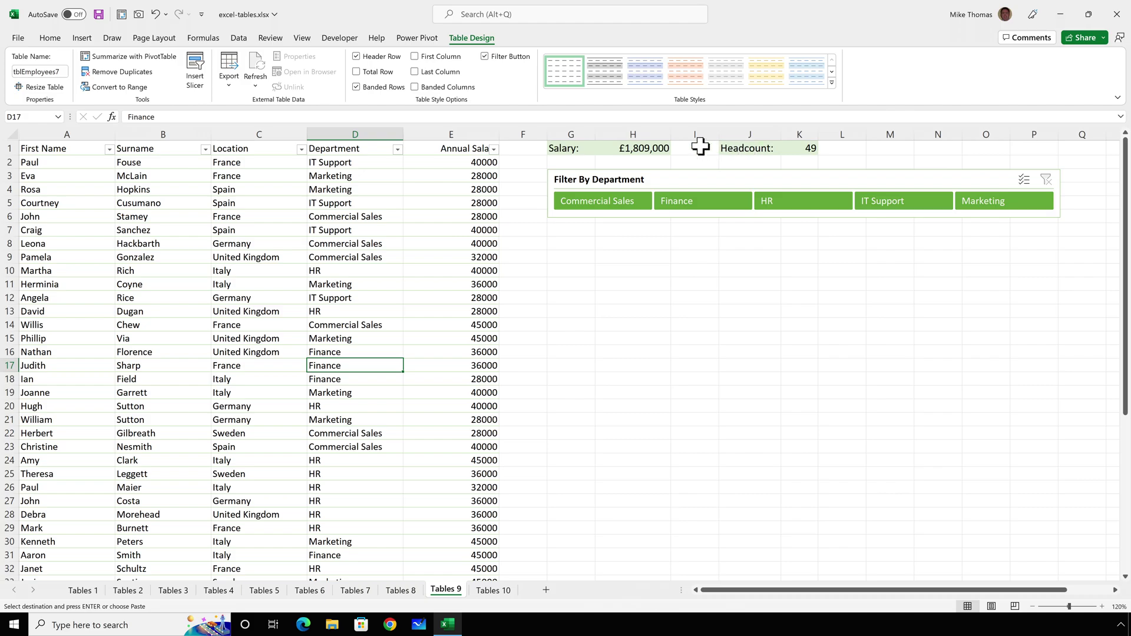
# Step: Select H1 to reveal the SUBTOTAL formula behind the Salary total
pyautogui.click(654, 151)
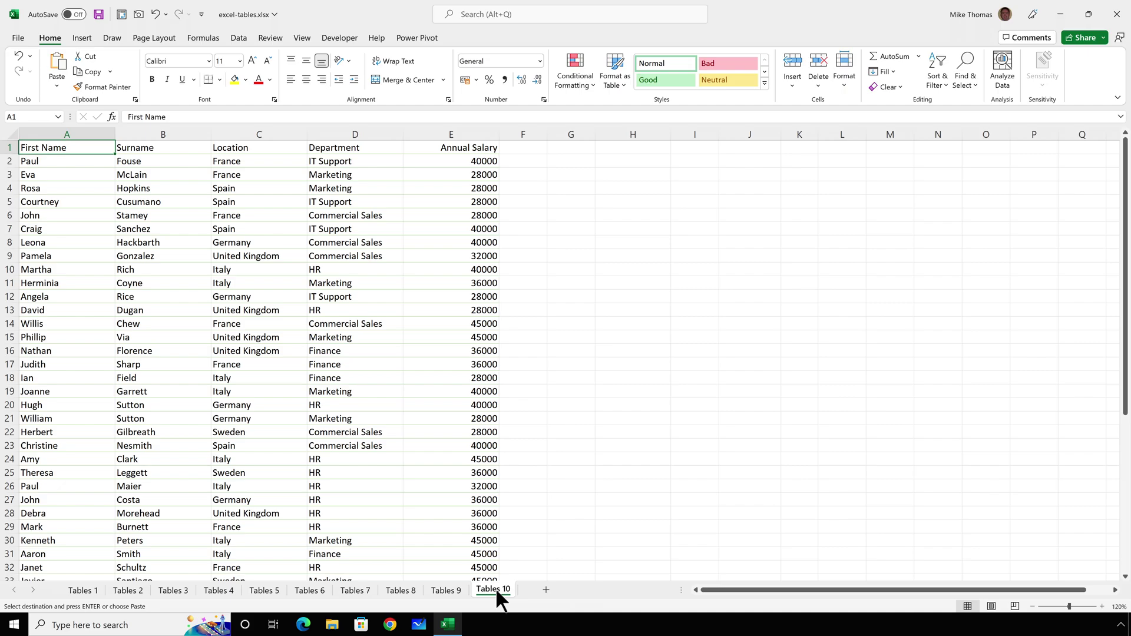
# Step: Bring up the Insert ribbon options for the plain Tables 10 employee list
pyautogui.click(87, 37)
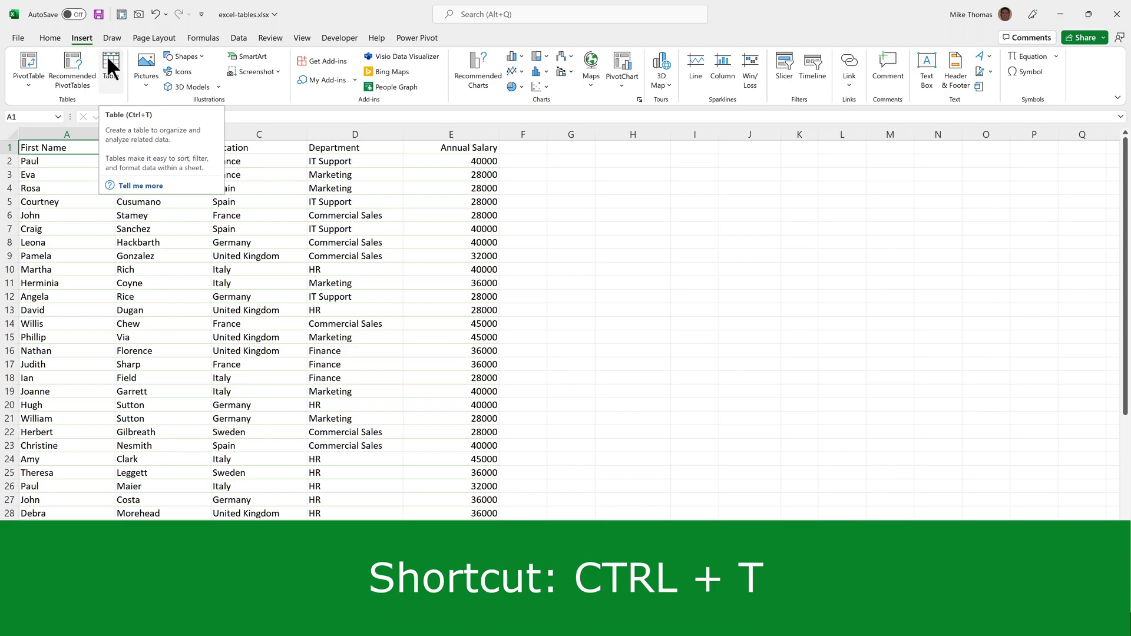
# Step: Start creating a table from range $A$1:$E$50 with headers included
pyautogui.click(109, 62)
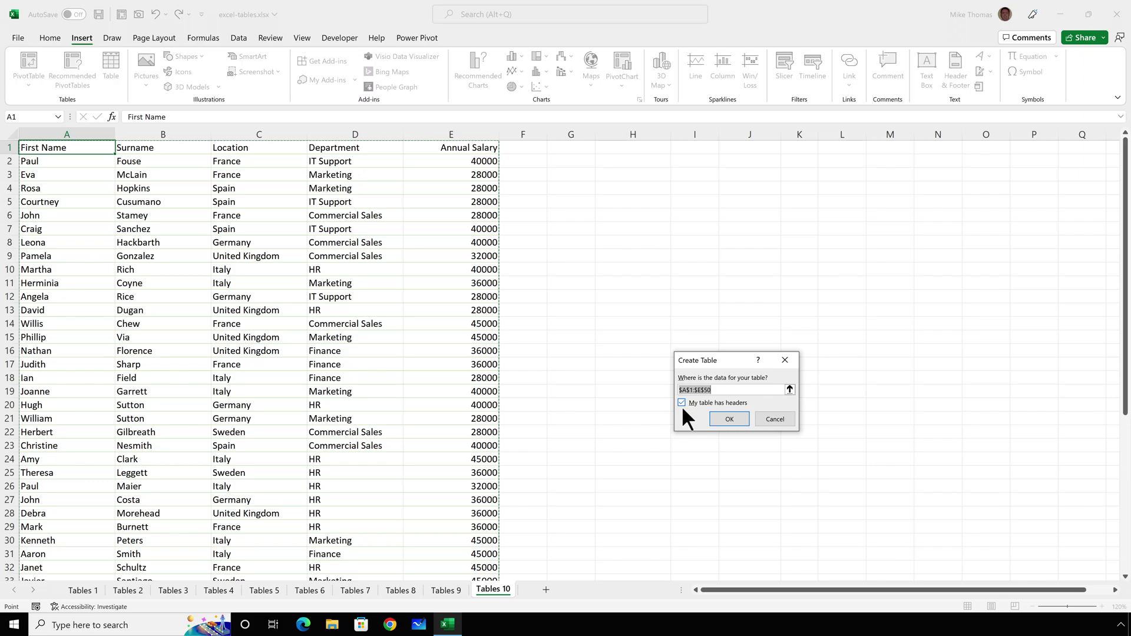
pyautogui.click(728, 419)
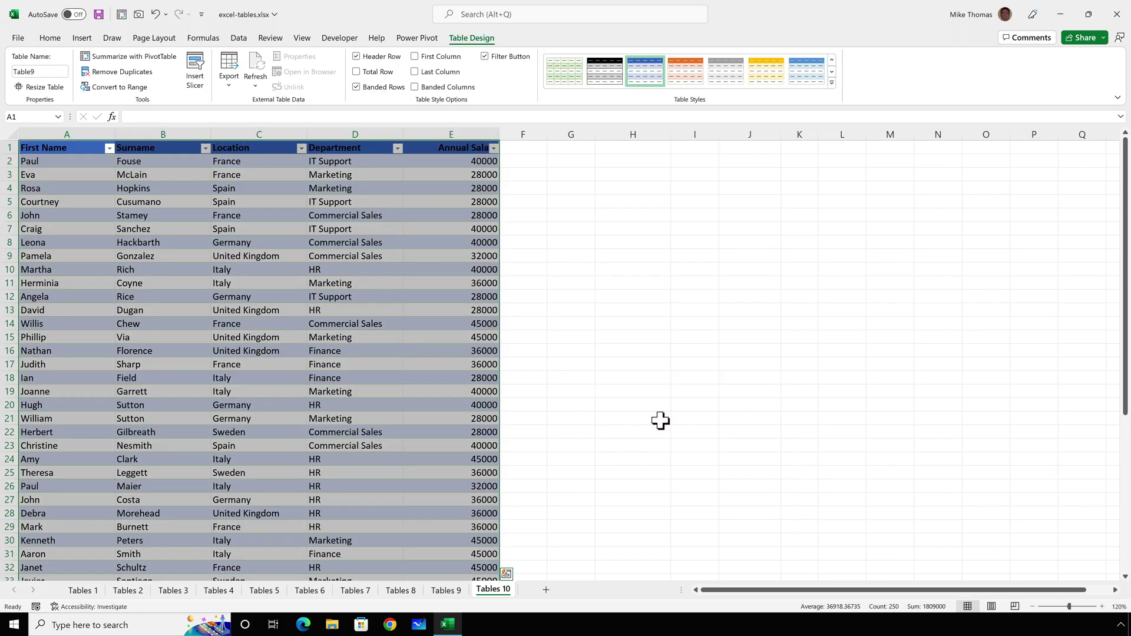
pyautogui.click(461, 376)
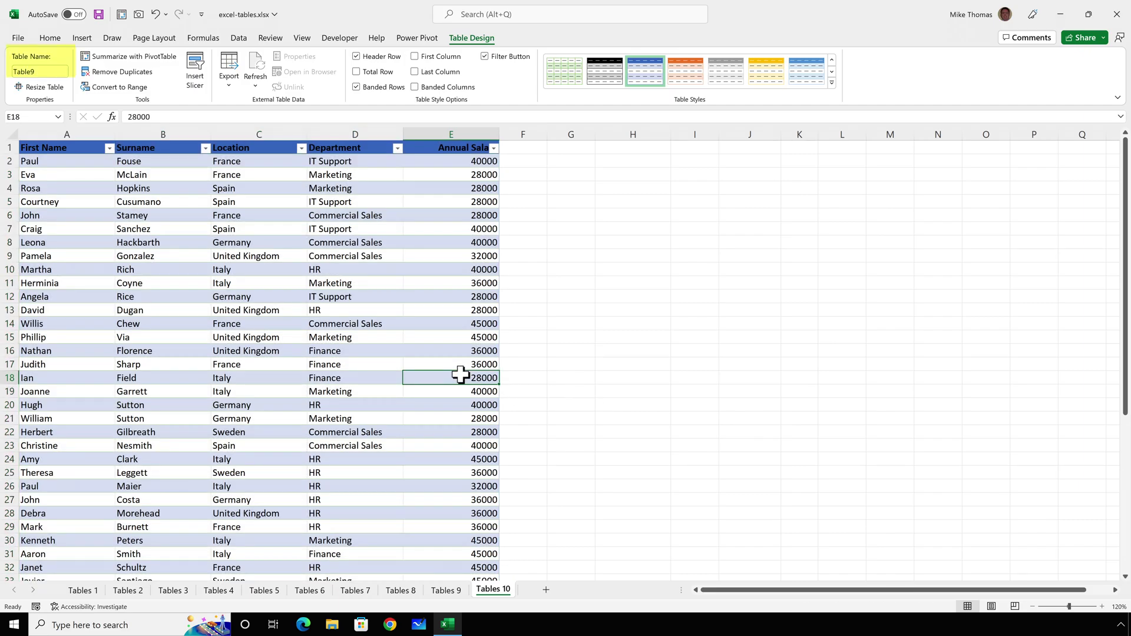
pyautogui.click(62, 71)
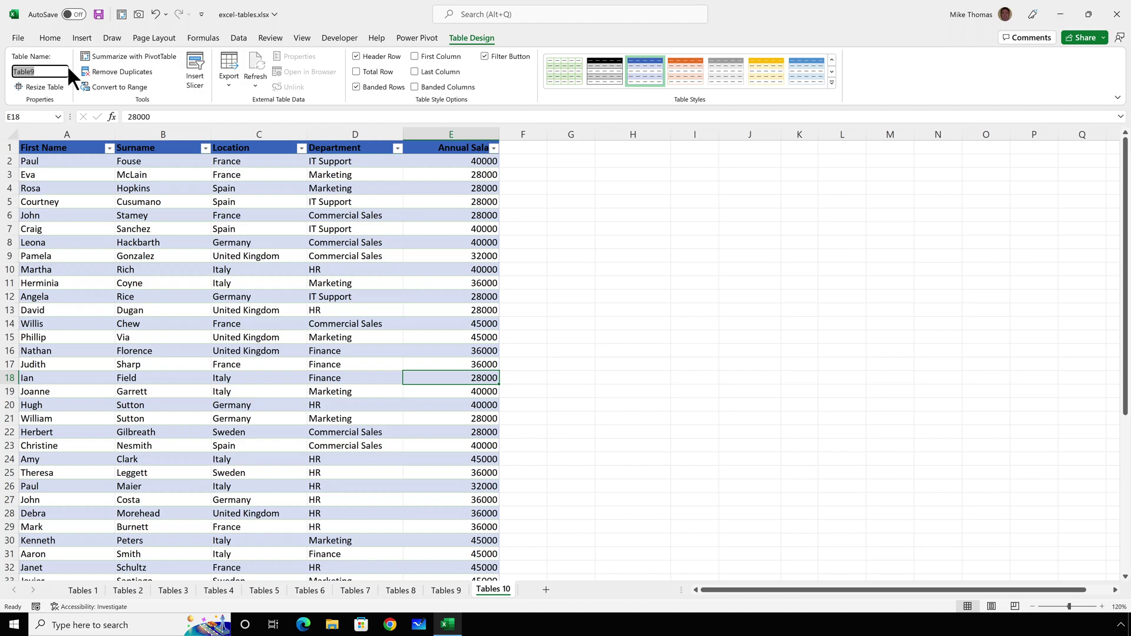
# Step: Clear Table9's table style and turn off the header-row filter buttons
pyautogui.click(832, 82)
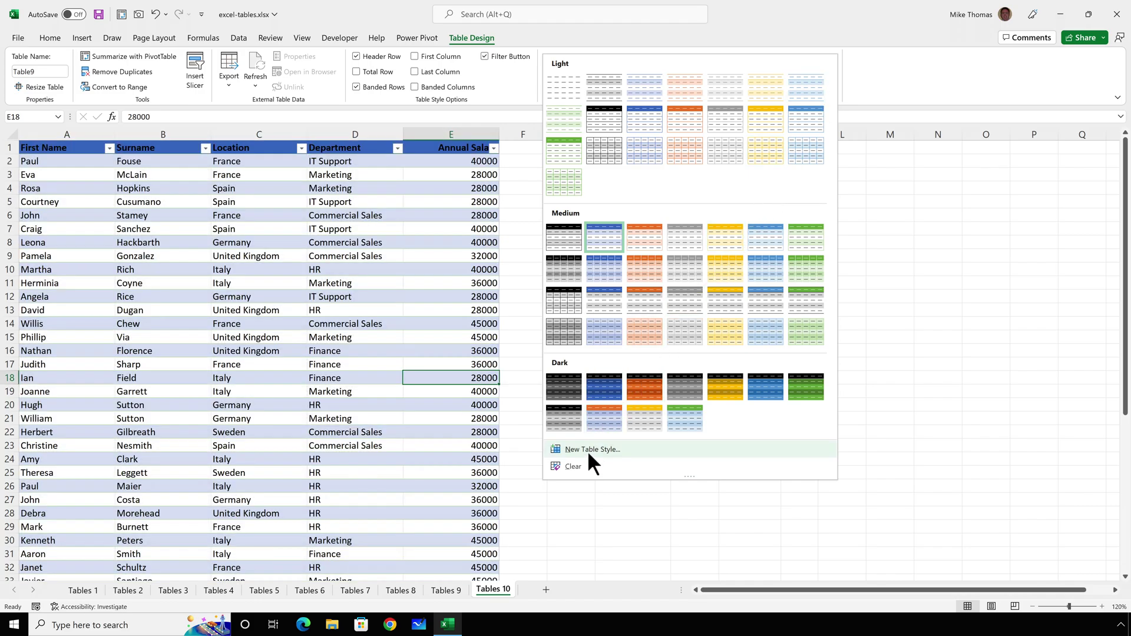
pyautogui.click(580, 465)
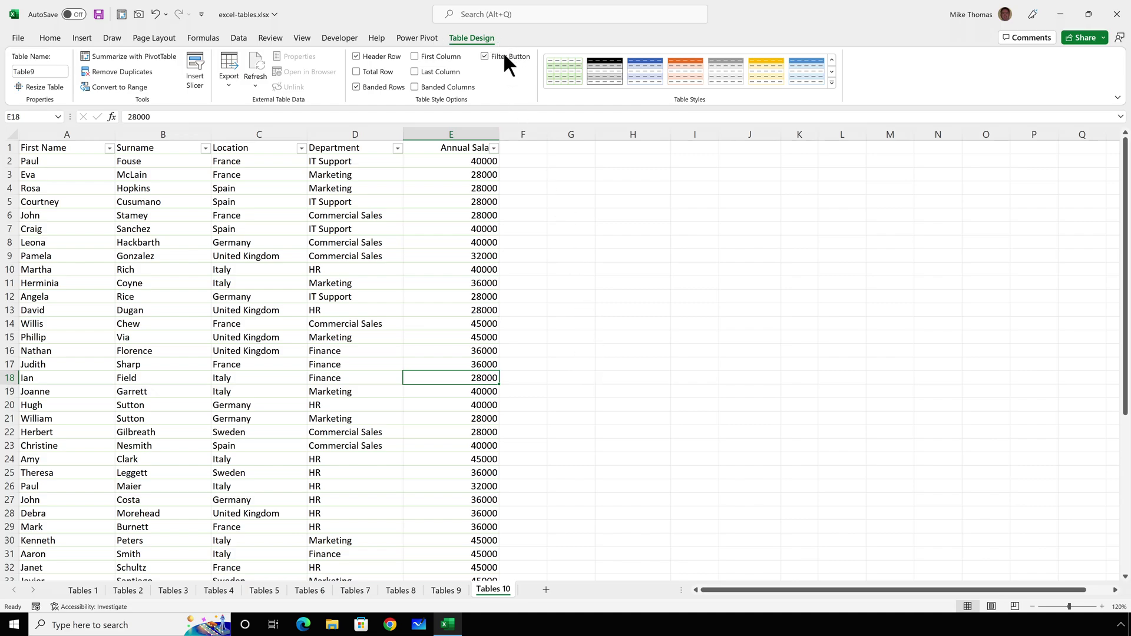
pyautogui.click(485, 56)
# Step: From cell D4 in Table9, start a PivotTable on a new worksheet
pyautogui.click(363, 189)
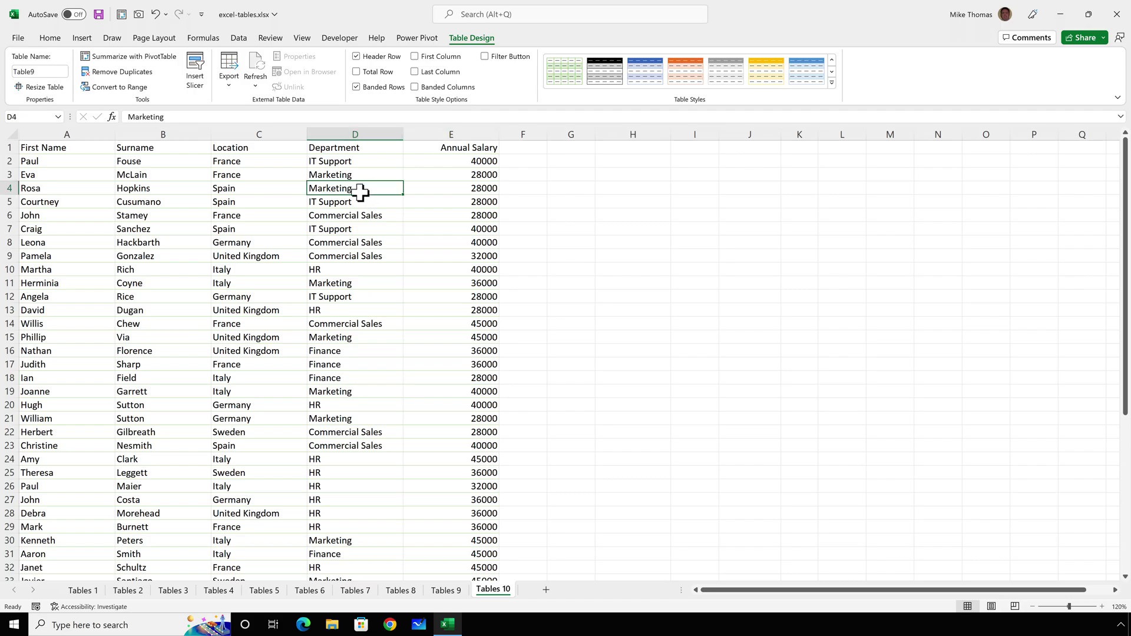
pyautogui.click(83, 38)
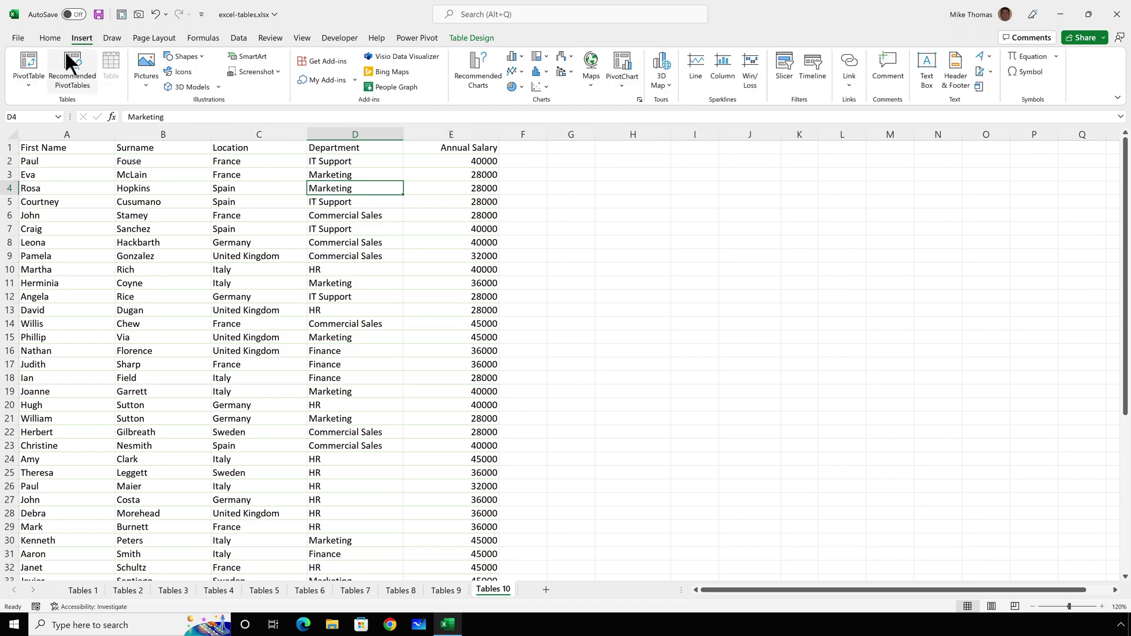
pyautogui.click(30, 55)
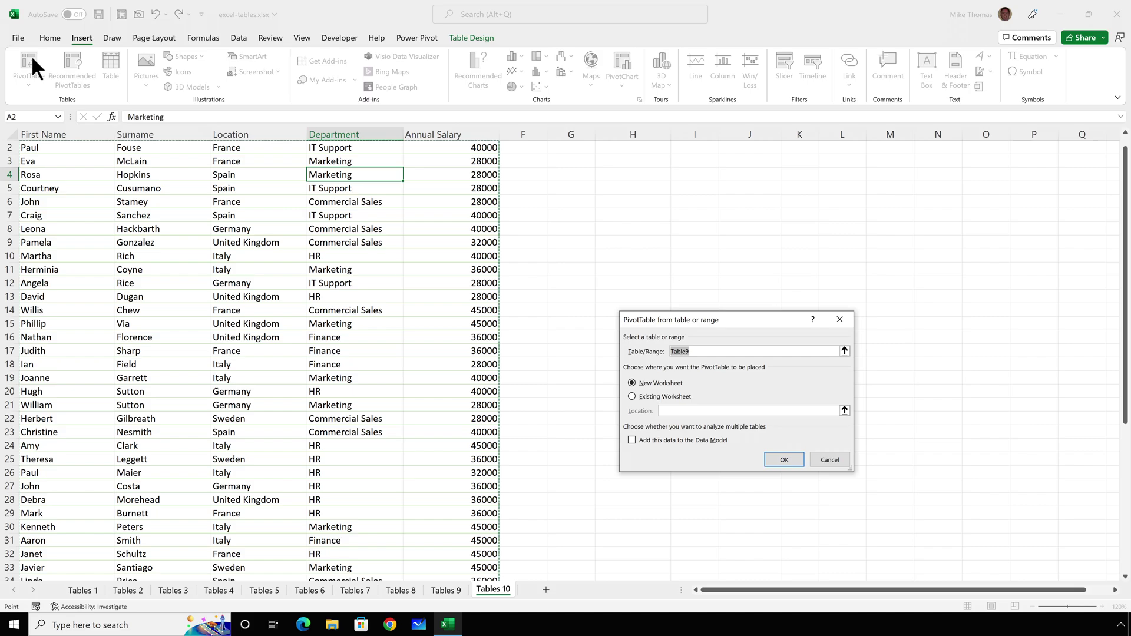
# Step: Cancel the PivotTable and add a Department slicer to Table9 instead
pyautogui.click(828, 459)
pyautogui.click(376, 340)
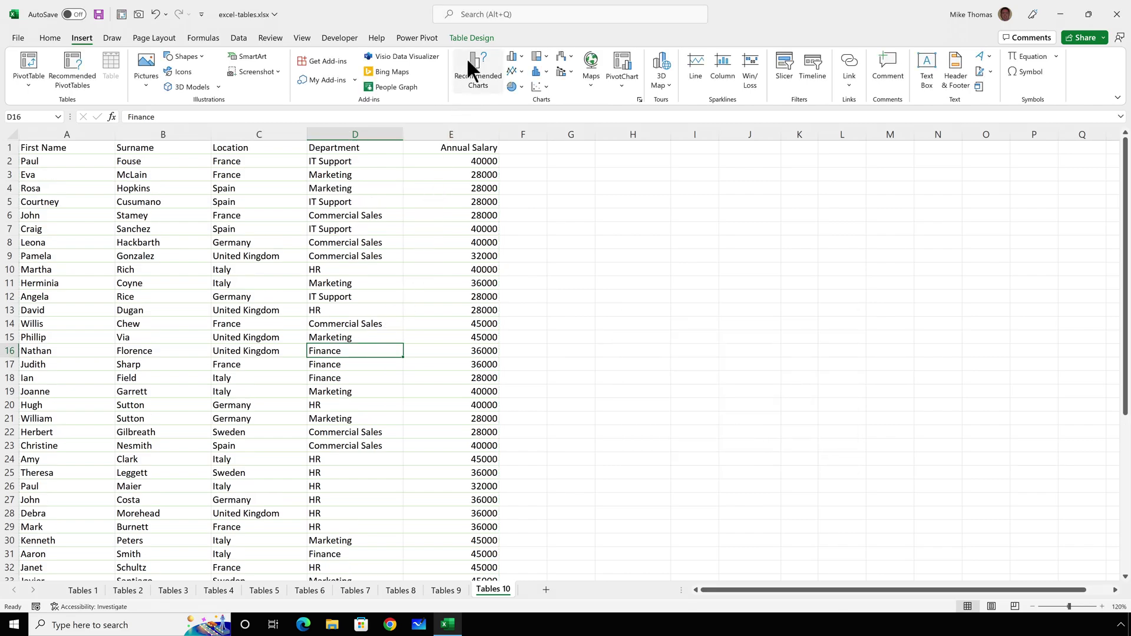
pyautogui.click(472, 38)
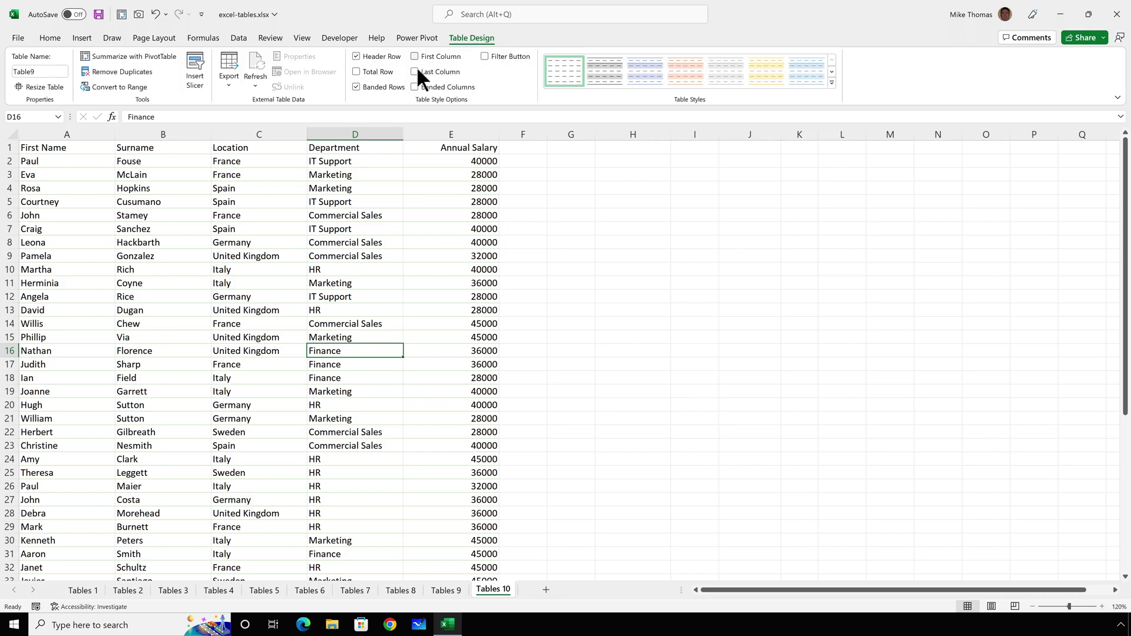
pyautogui.click(200, 62)
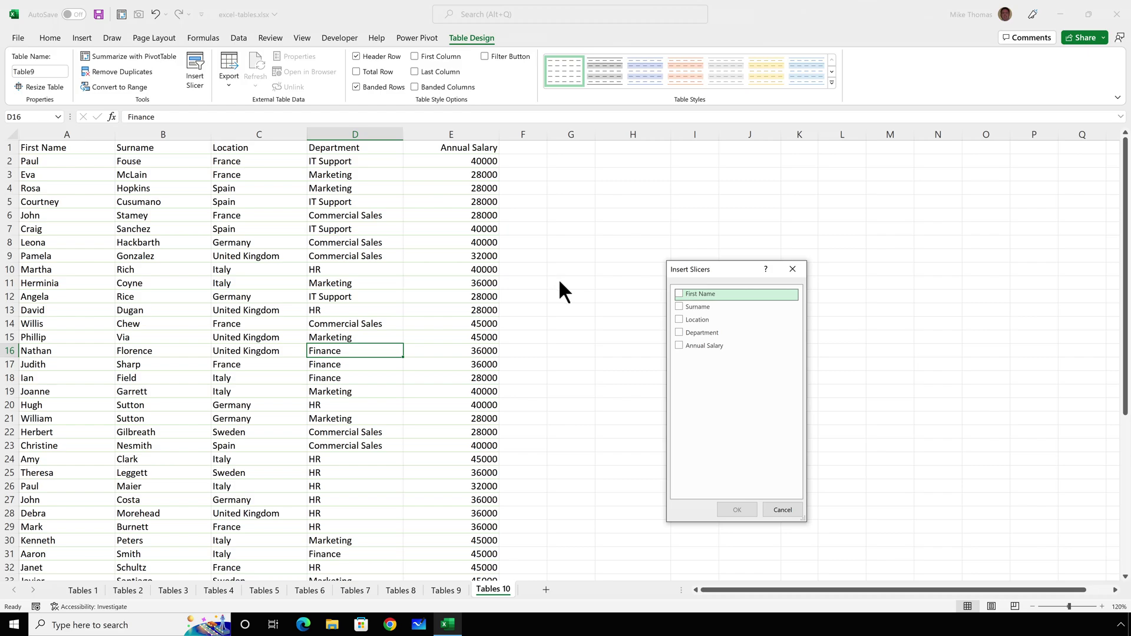
pyautogui.click(678, 332)
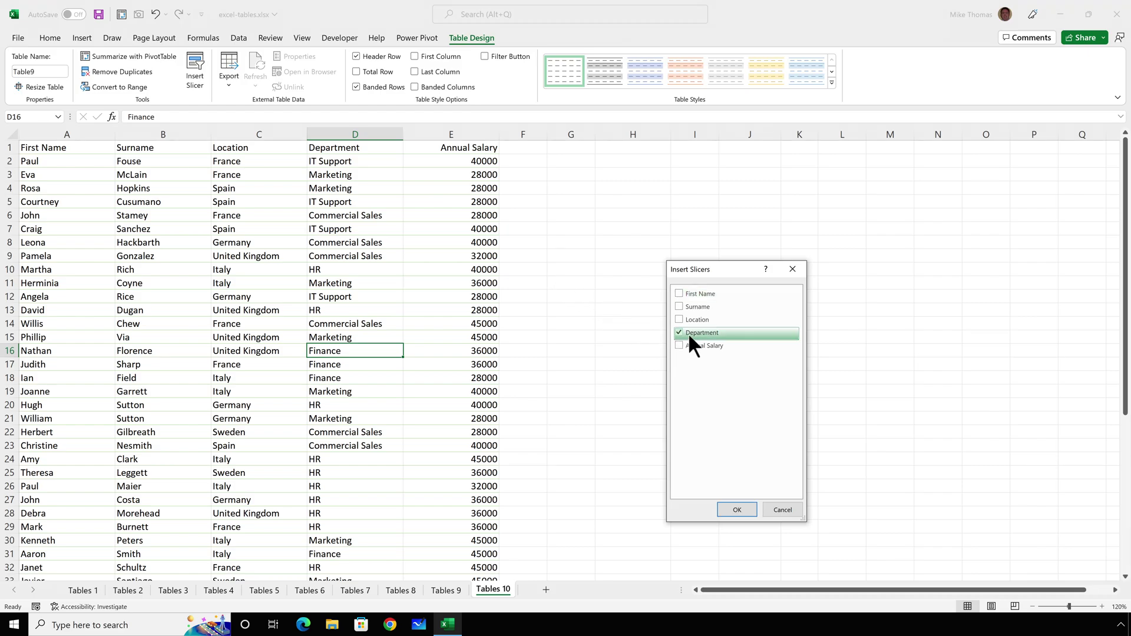
pyautogui.click(736, 509)
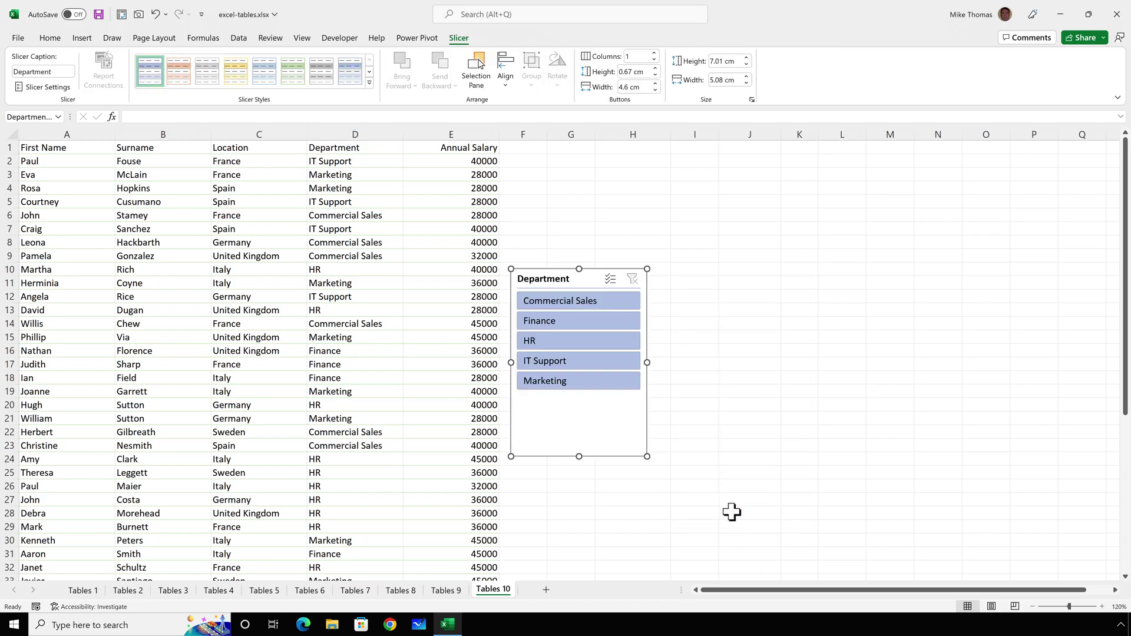